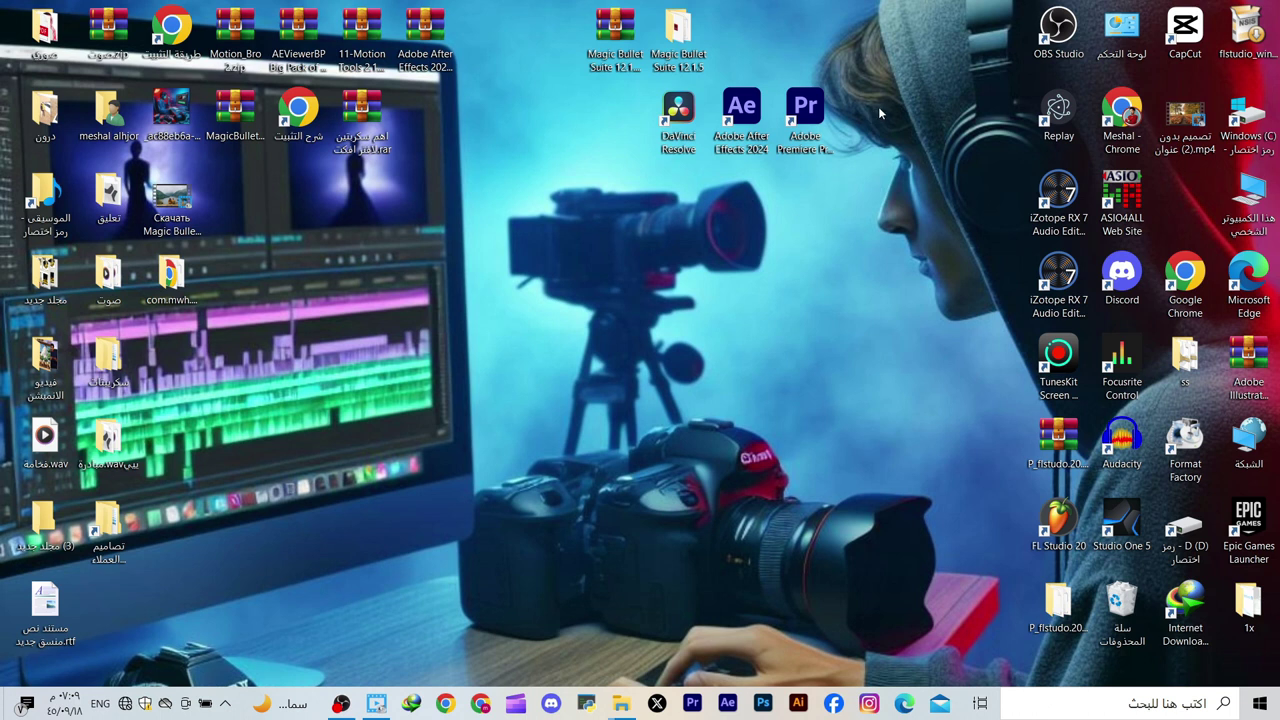
pyautogui.moveTo(886, 104); pyautogui.dragTo(630, 200)
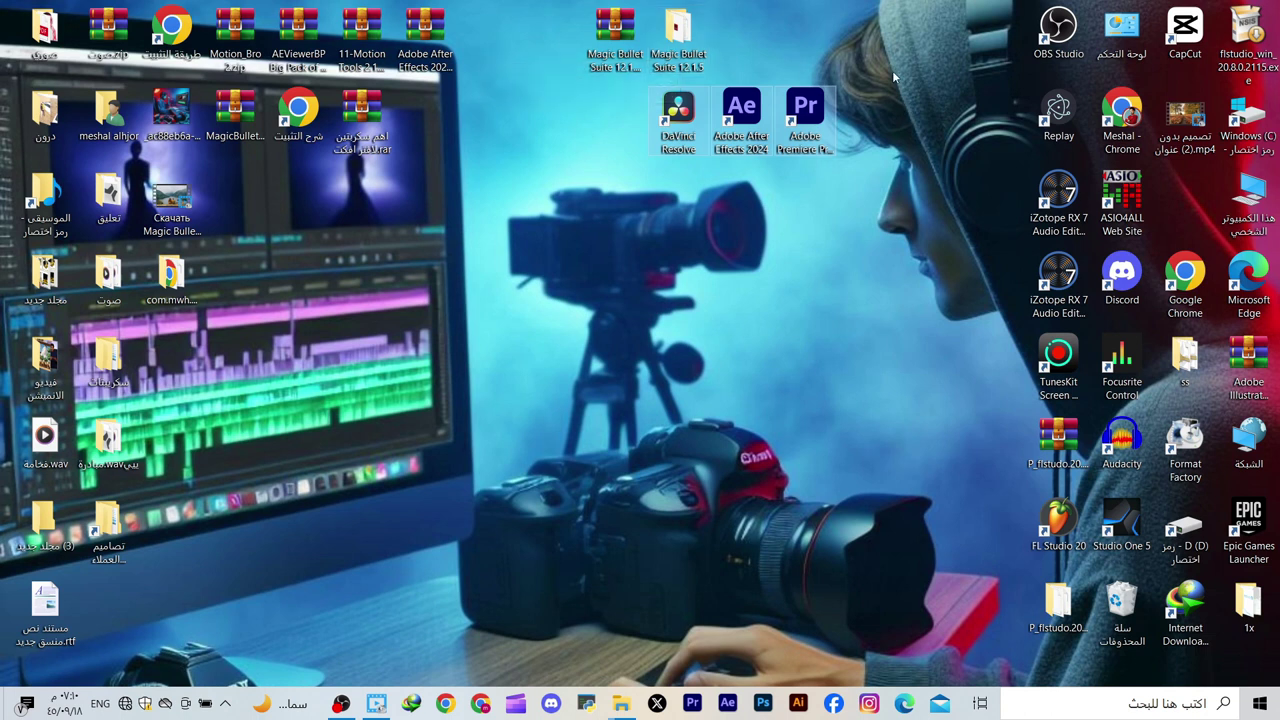
pyautogui.moveTo(908, 98); pyautogui.dragTo(605, 190)
pyautogui.moveTo(800, 112); pyautogui.dragTo(808, 121)
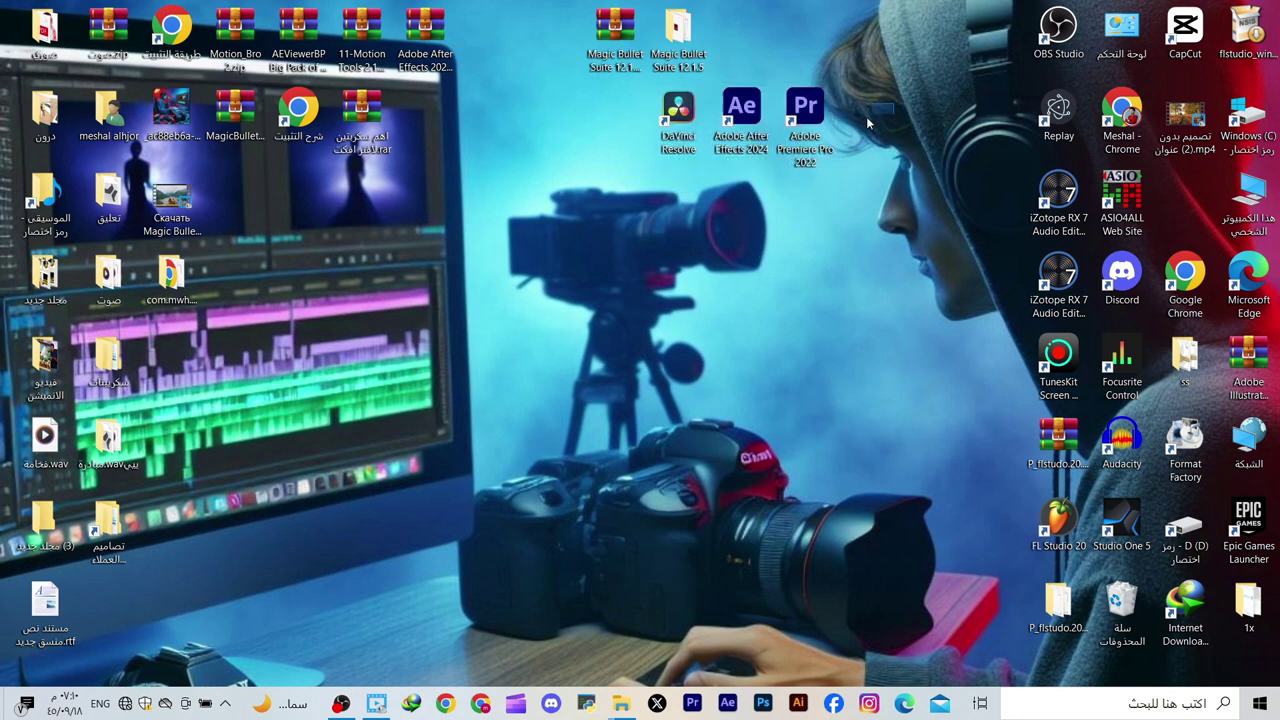
pyautogui.moveTo(893, 103); pyautogui.dragTo(621, 189)
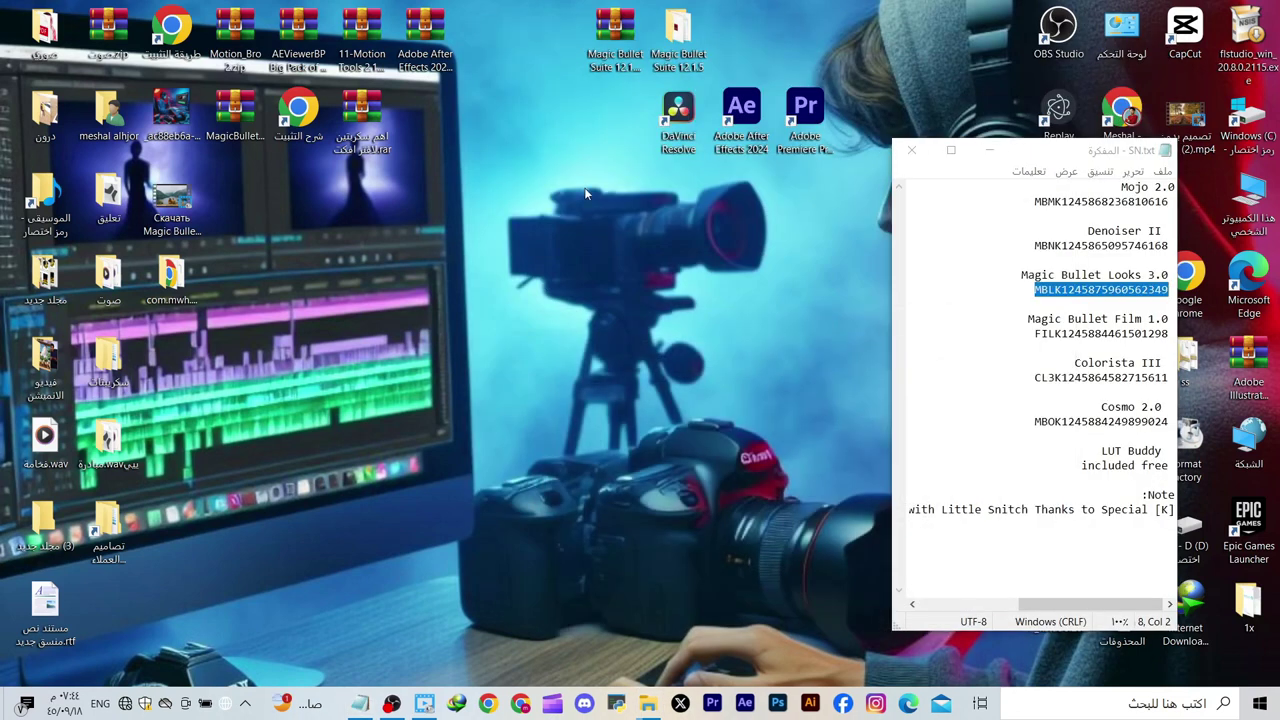
# Step: Minimize the SN.txt text file window and refresh the desktop
pyautogui.rightClick(584, 187)
pyautogui.click(565, 245)
pyautogui.click(989, 150)
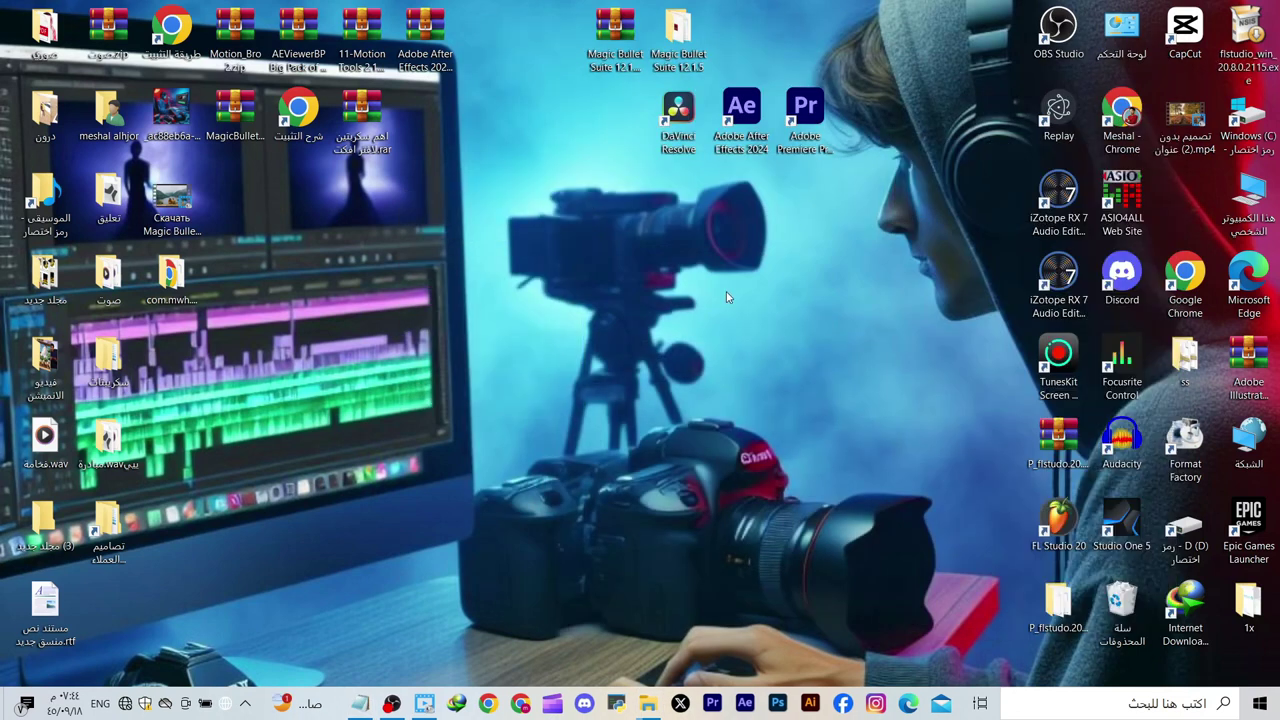
pyautogui.rightClick(727, 297)
pyautogui.click(690, 344)
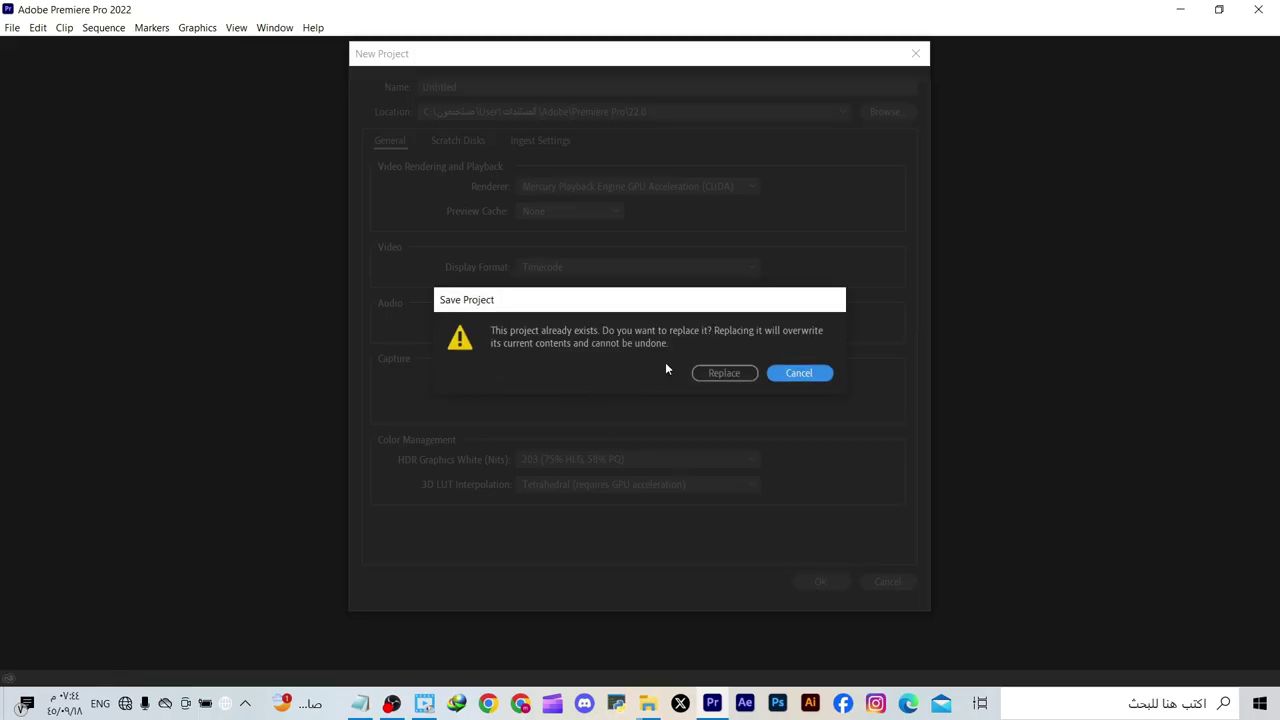
# Step: Replace the existing Untitled project in Premiere Pro and place the desktop video "تصميم بدون عنوان (2).mp4" on the empty timeline
pyautogui.click(700, 372)
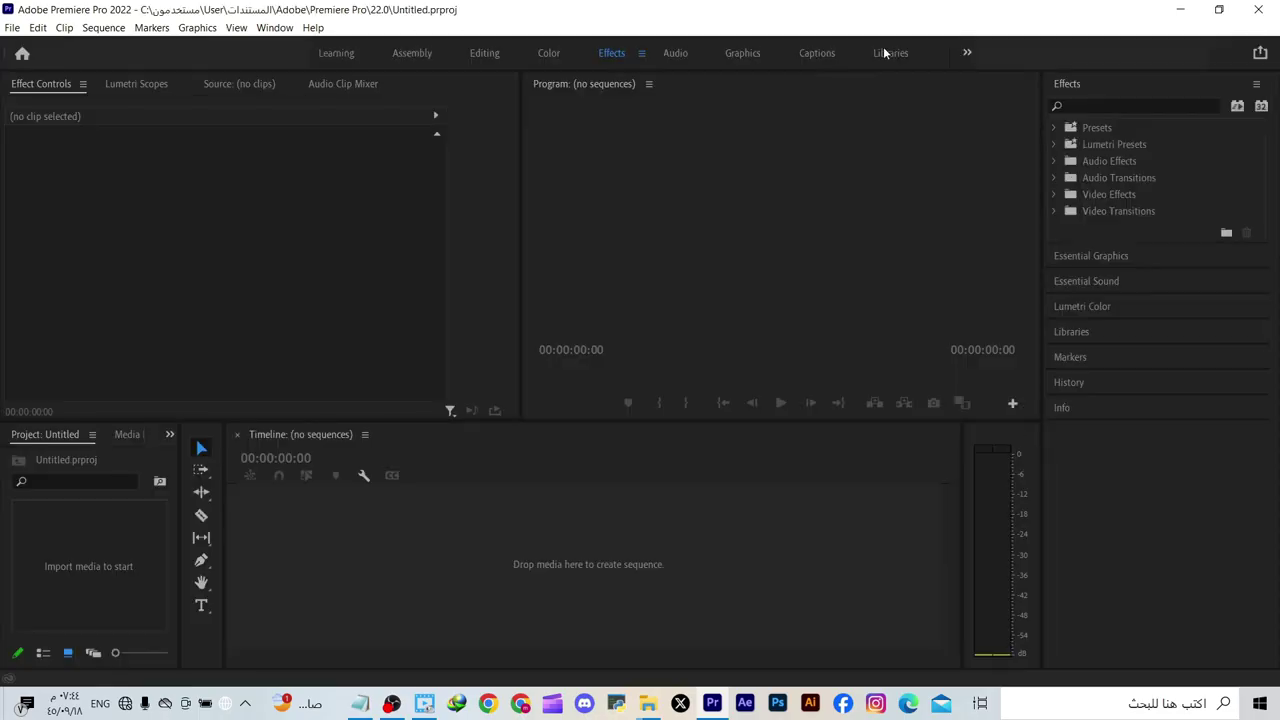
pyautogui.click(1219, 9)
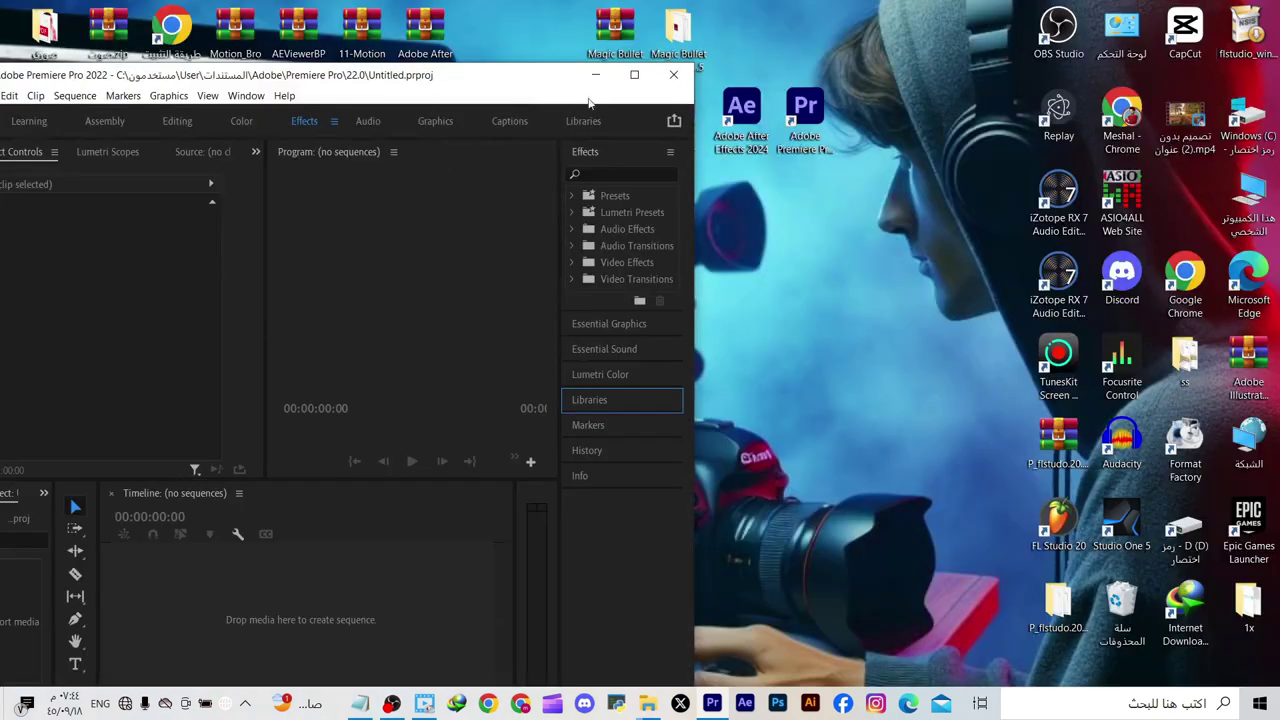
pyautogui.moveTo(1185, 118); pyautogui.dragTo(370, 545)
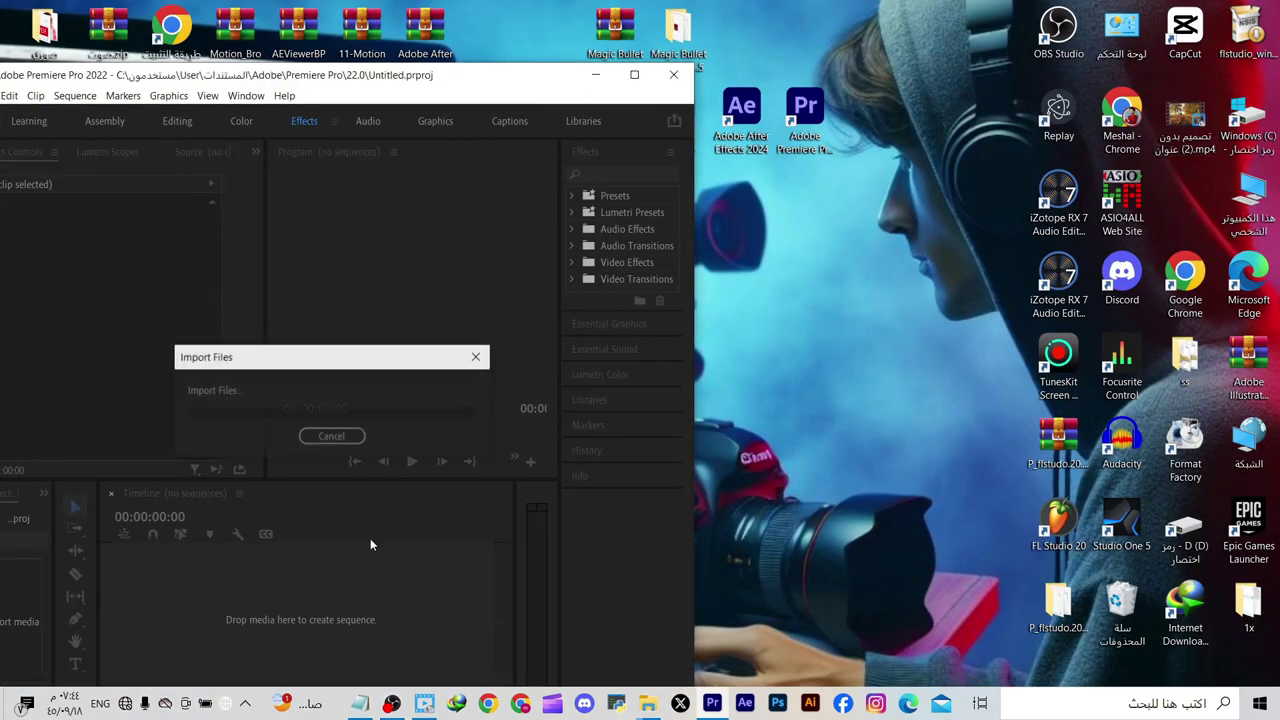
pyautogui.doubleClick(633, 86)
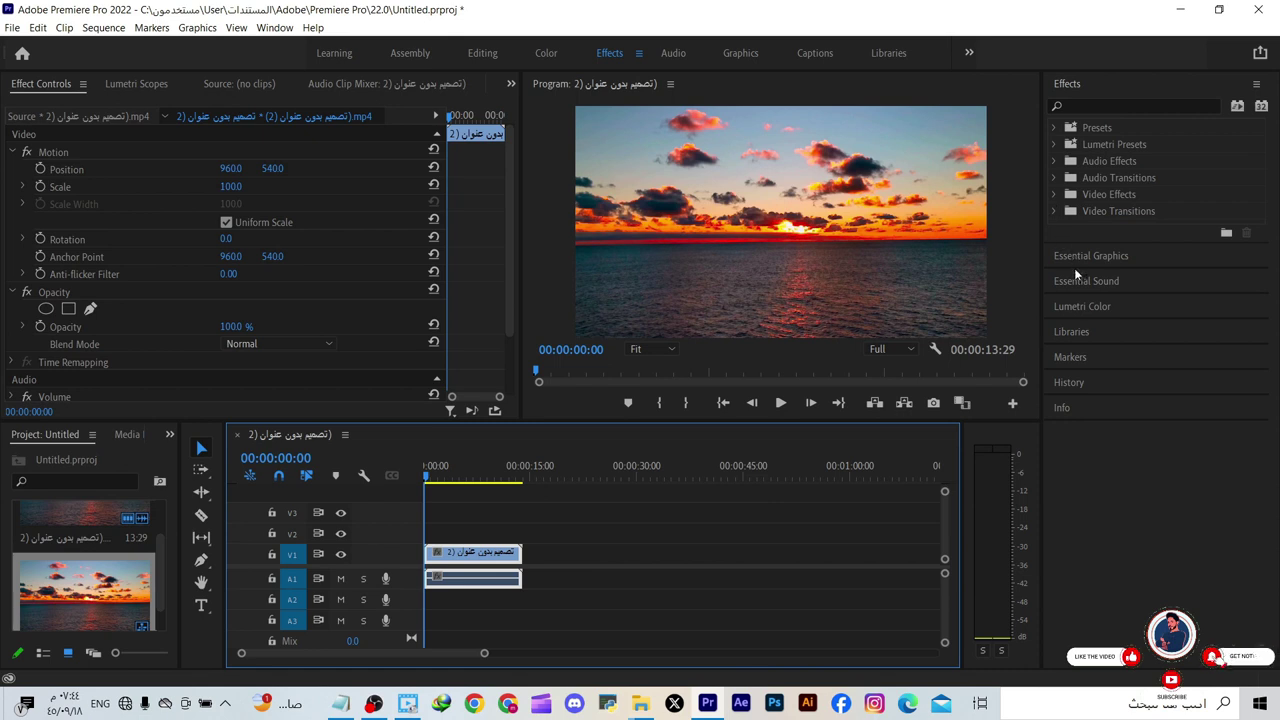
# Step: Apply the Magic Bullet Looks video effect to the clip on track V1
pyautogui.click(1053, 193)
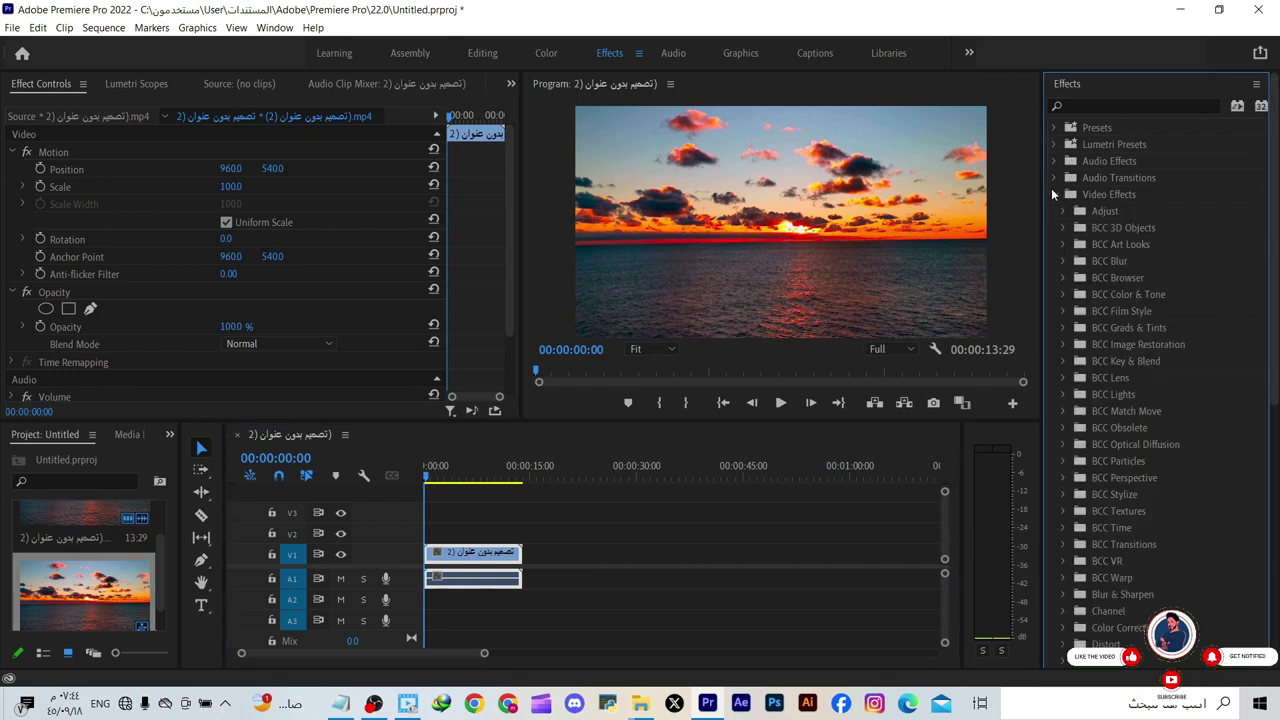
pyautogui.scroll(-1, 1144, 261)
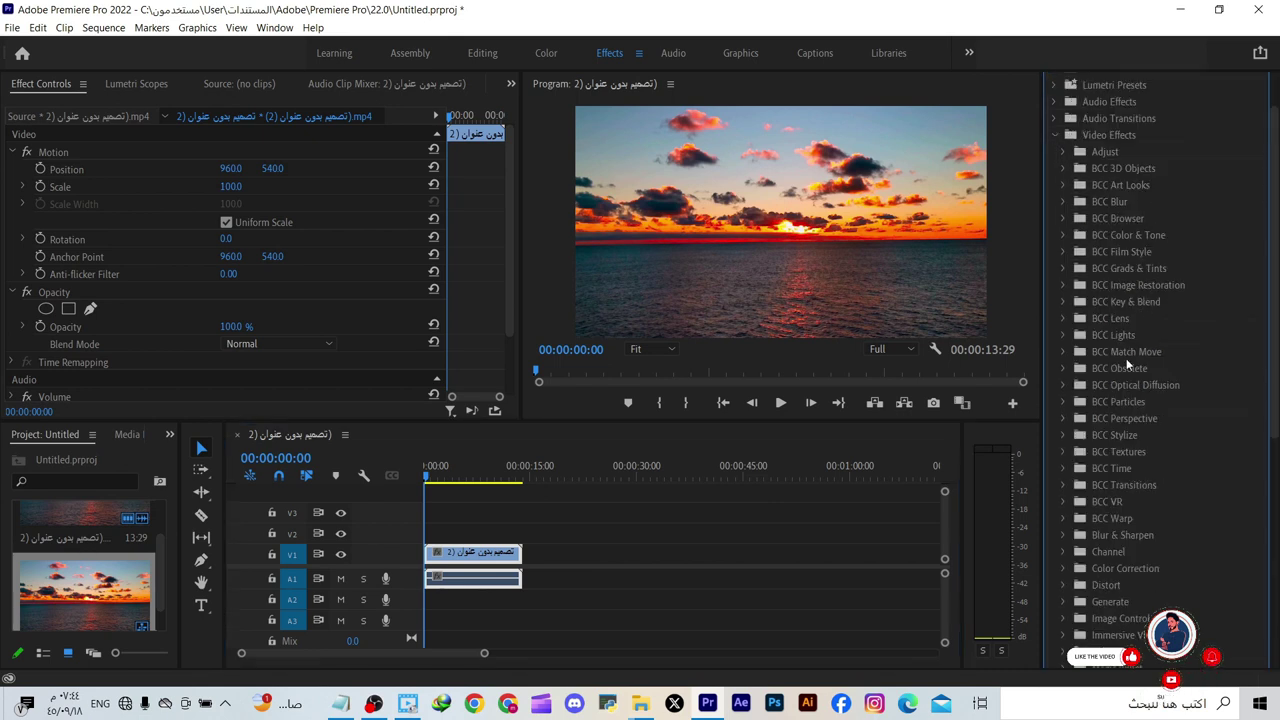
pyautogui.scroll(-2, 1121, 637)
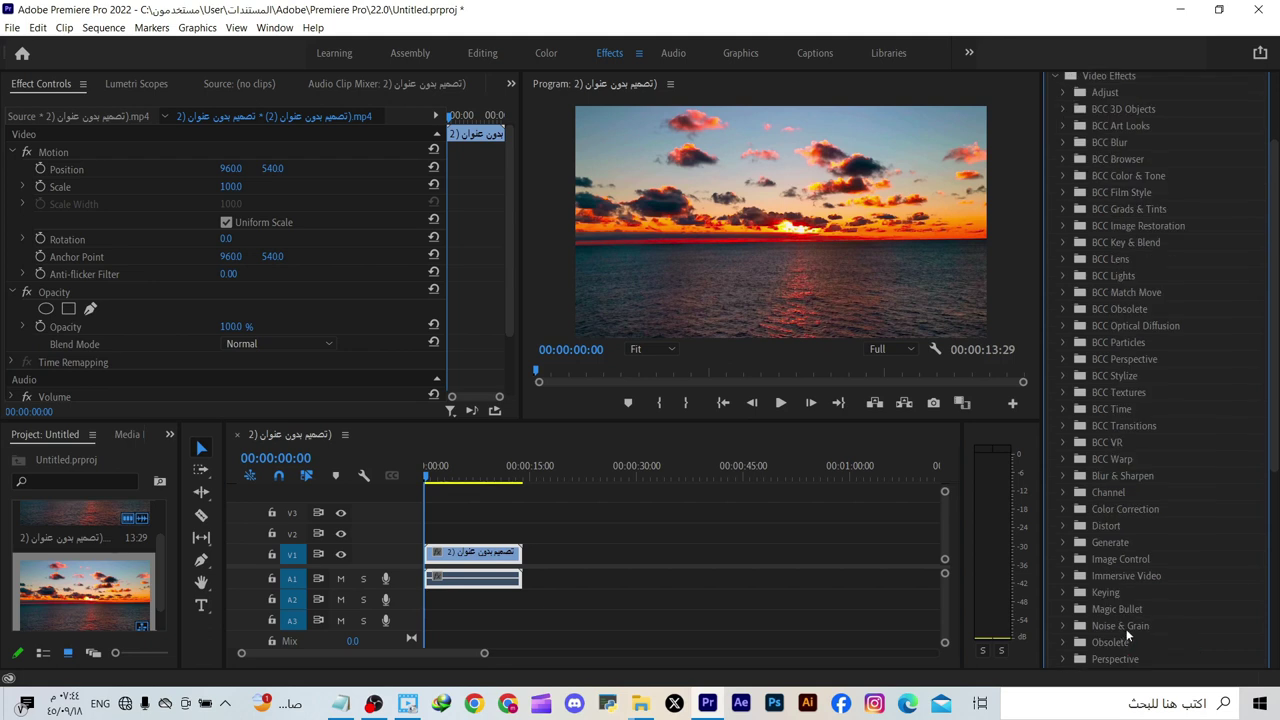
pyautogui.click(1064, 609)
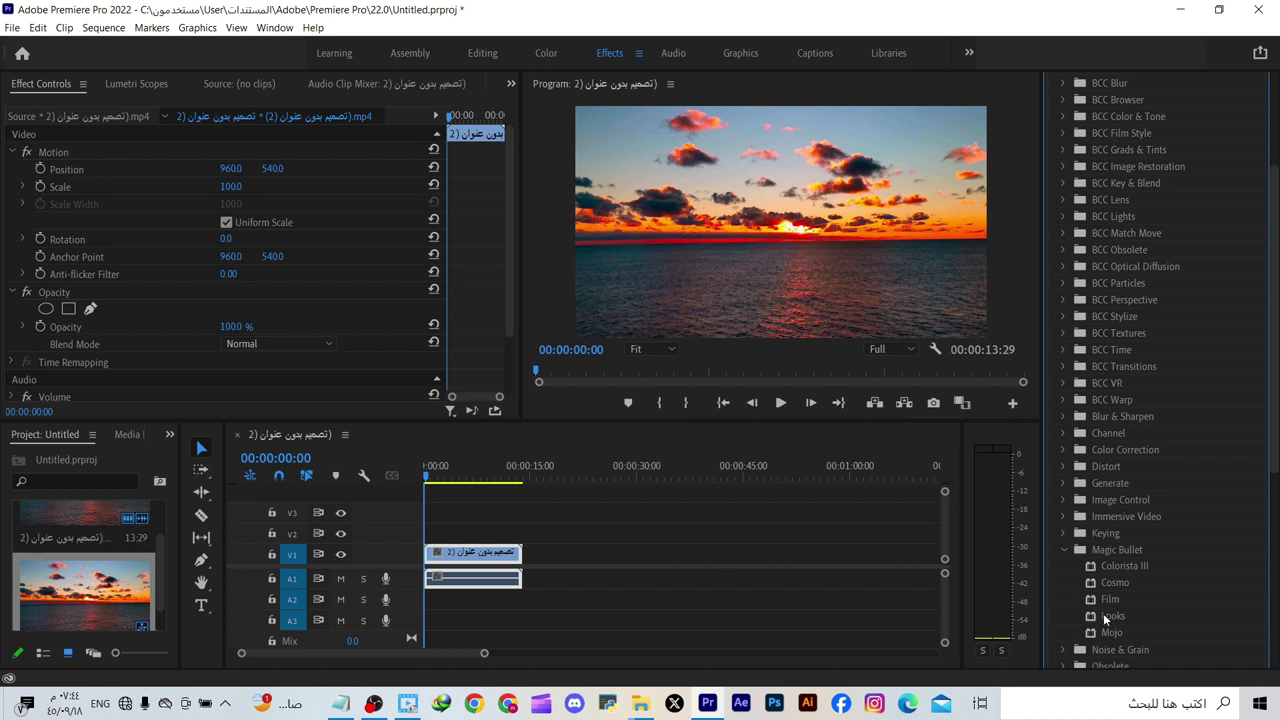
pyautogui.moveTo(1108, 621); pyautogui.dragTo(472, 557)
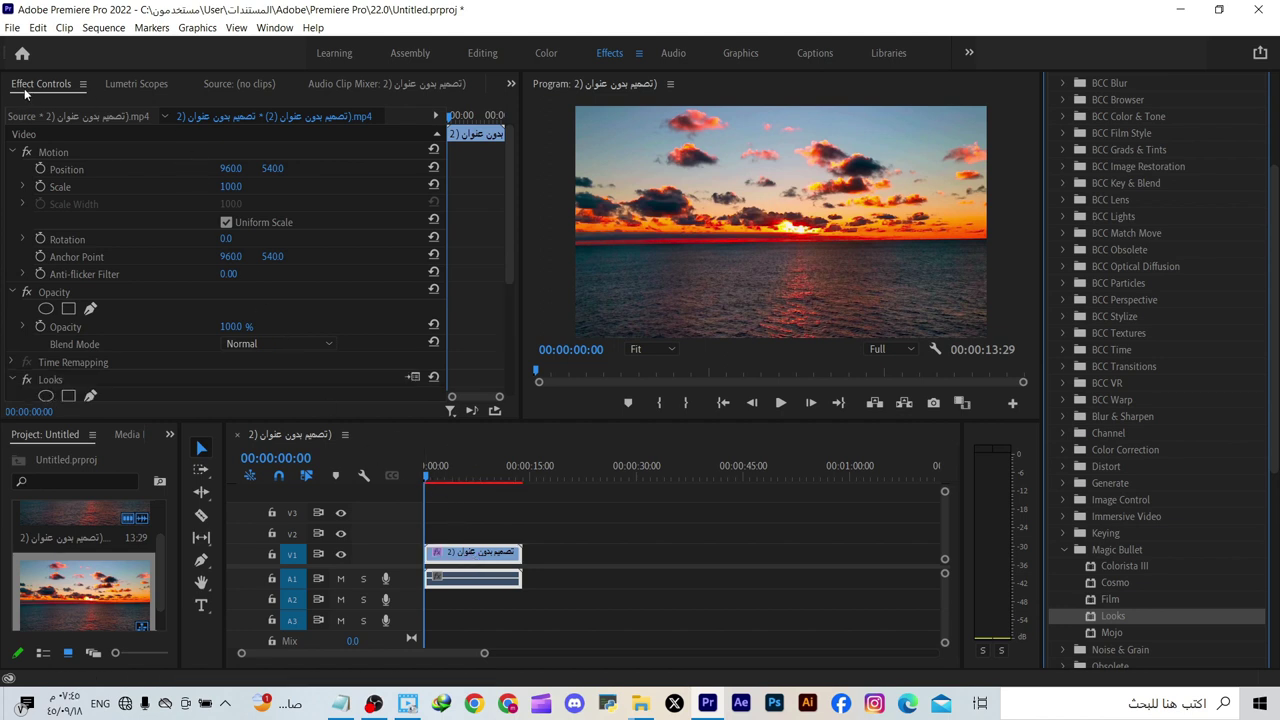
# Step: Open the Looks effect's editor for the clip, examine the look presets such as Blockbuster Cool, and close the editor
pyautogui.scroll(-3, 128, 228)
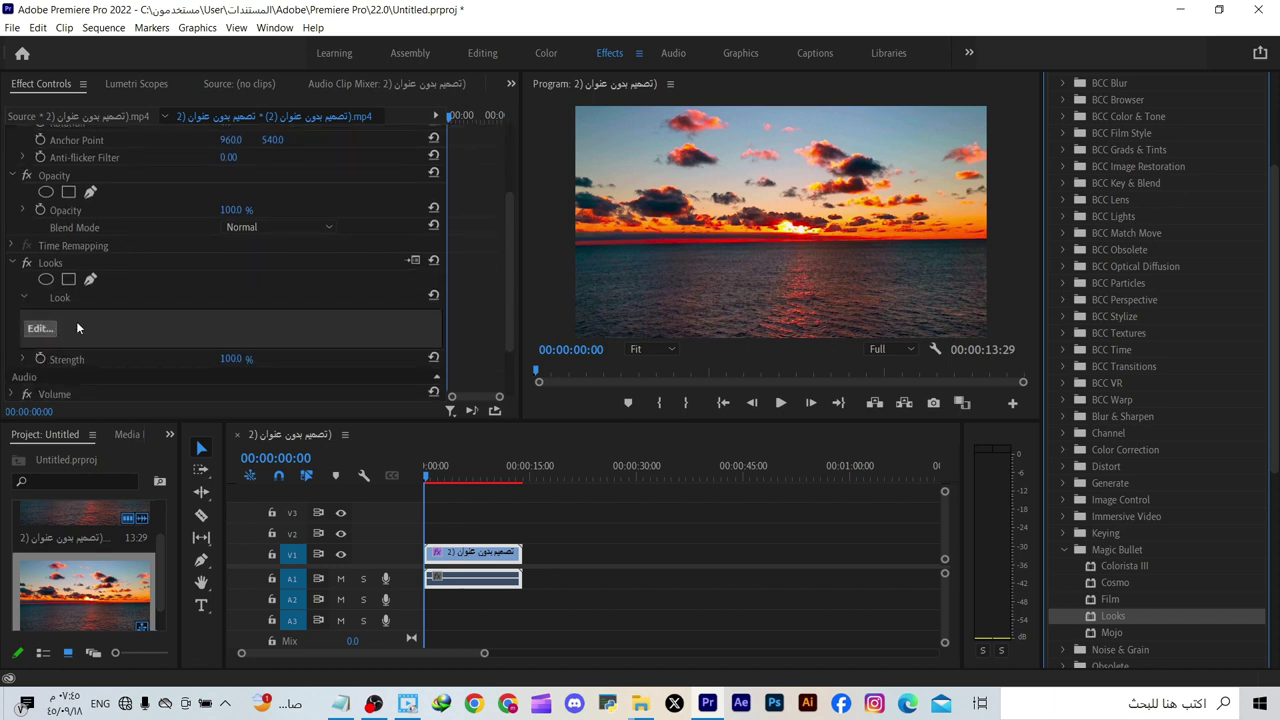
pyautogui.scroll(-1, 82, 270)
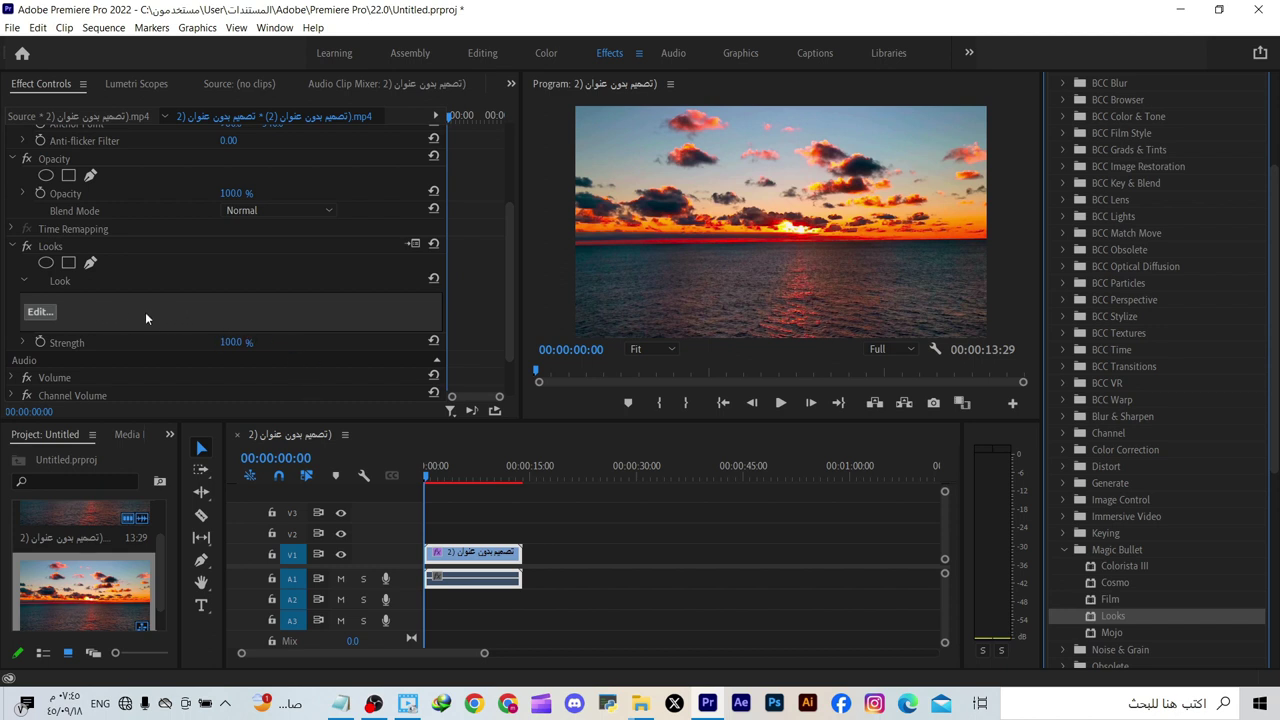
pyautogui.click(42, 314)
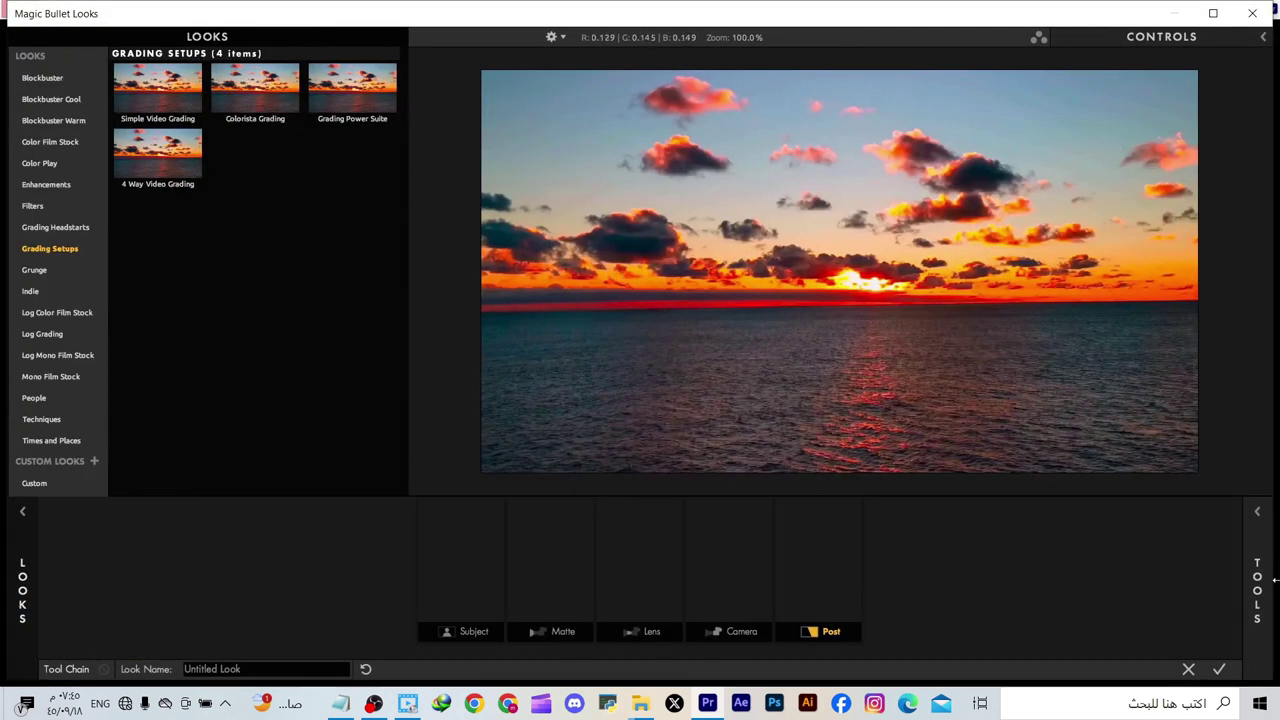
pyautogui.click(1258, 598)
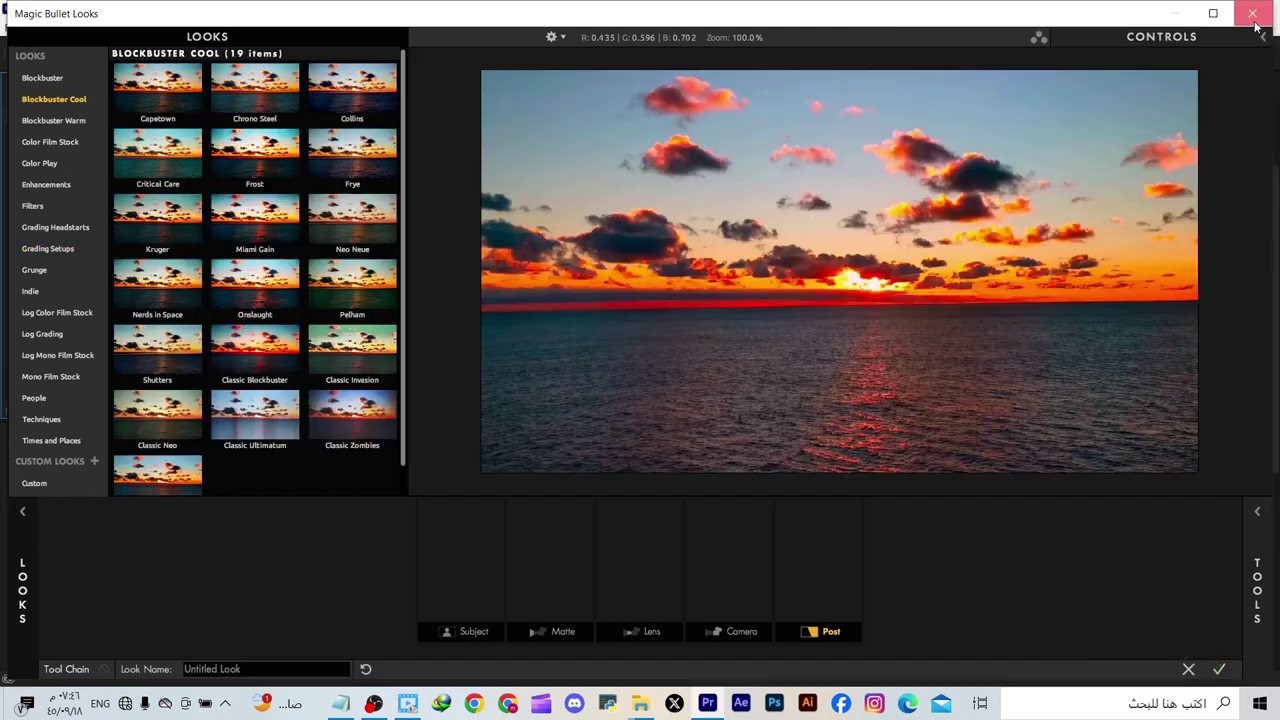
pyautogui.click(1255, 20)
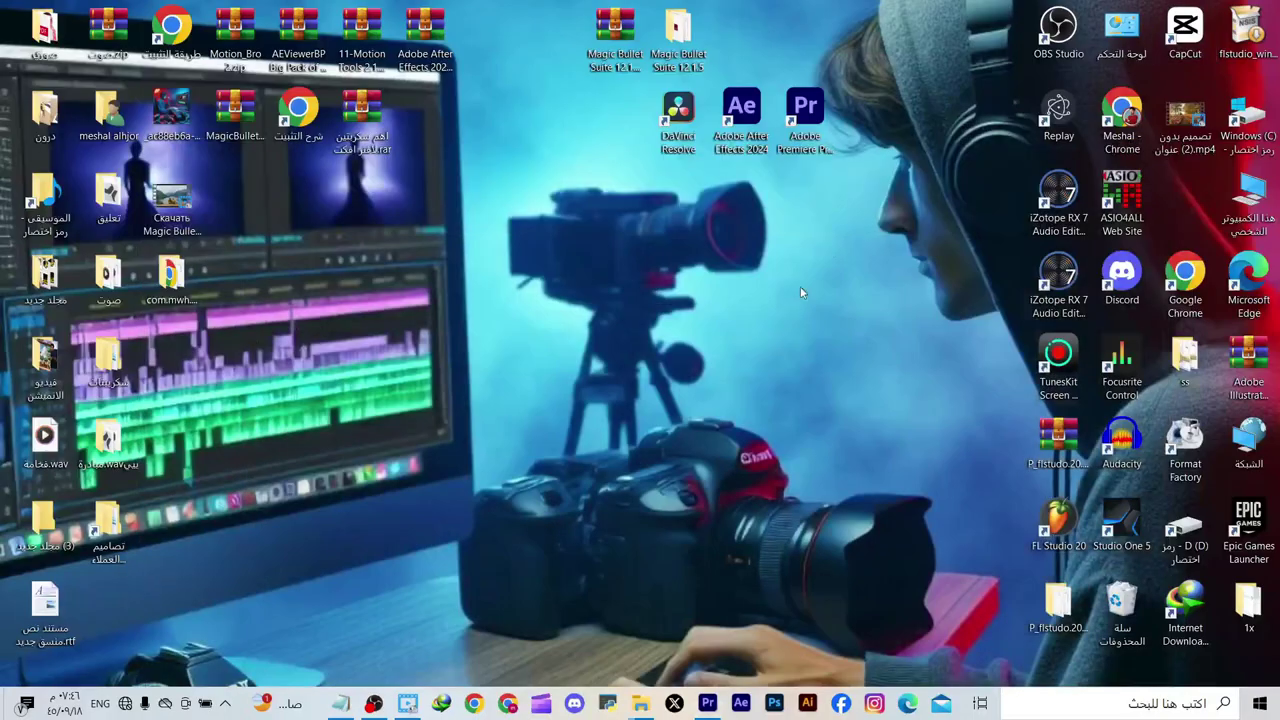
# Step: Launch Adobe After Effects 2024 from the desktop and refresh the desktop while it loads
pyautogui.click(741, 112)
pyautogui.rightClick(914, 202)
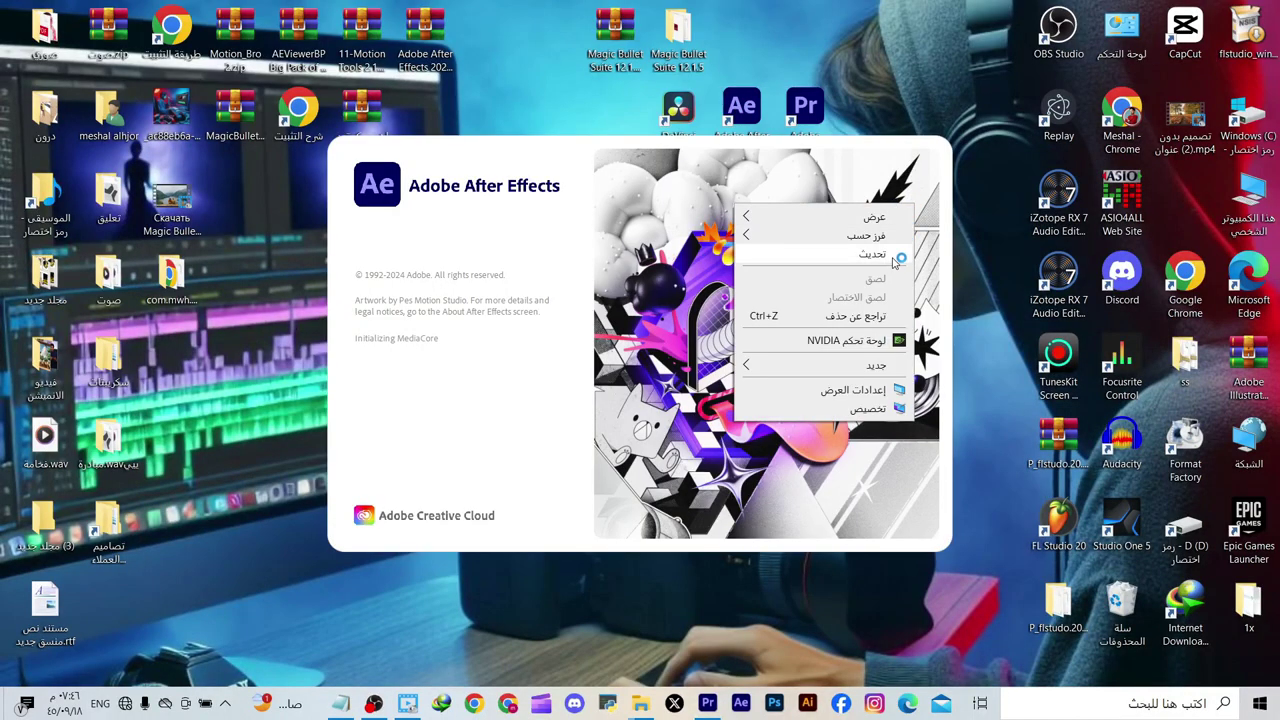
pyautogui.rightClick(918, 58)
pyautogui.click(893, 103)
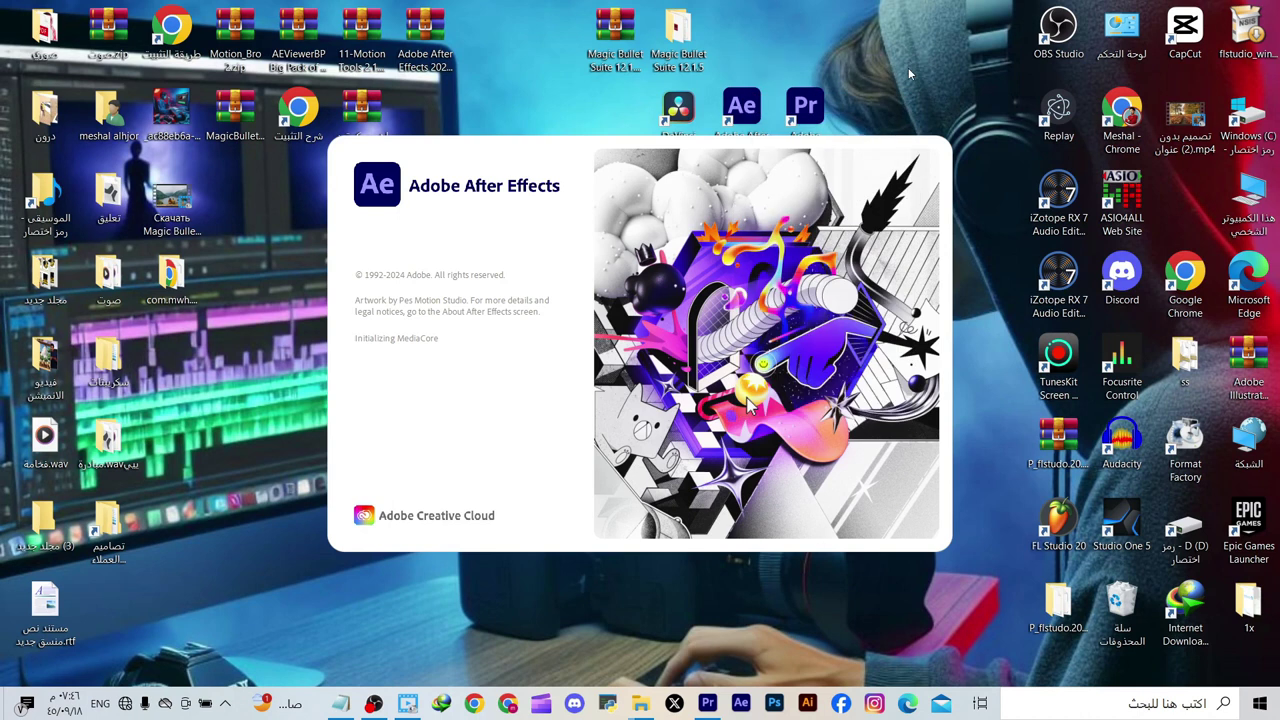
pyautogui.rightClick(907, 68)
pyautogui.click(887, 114)
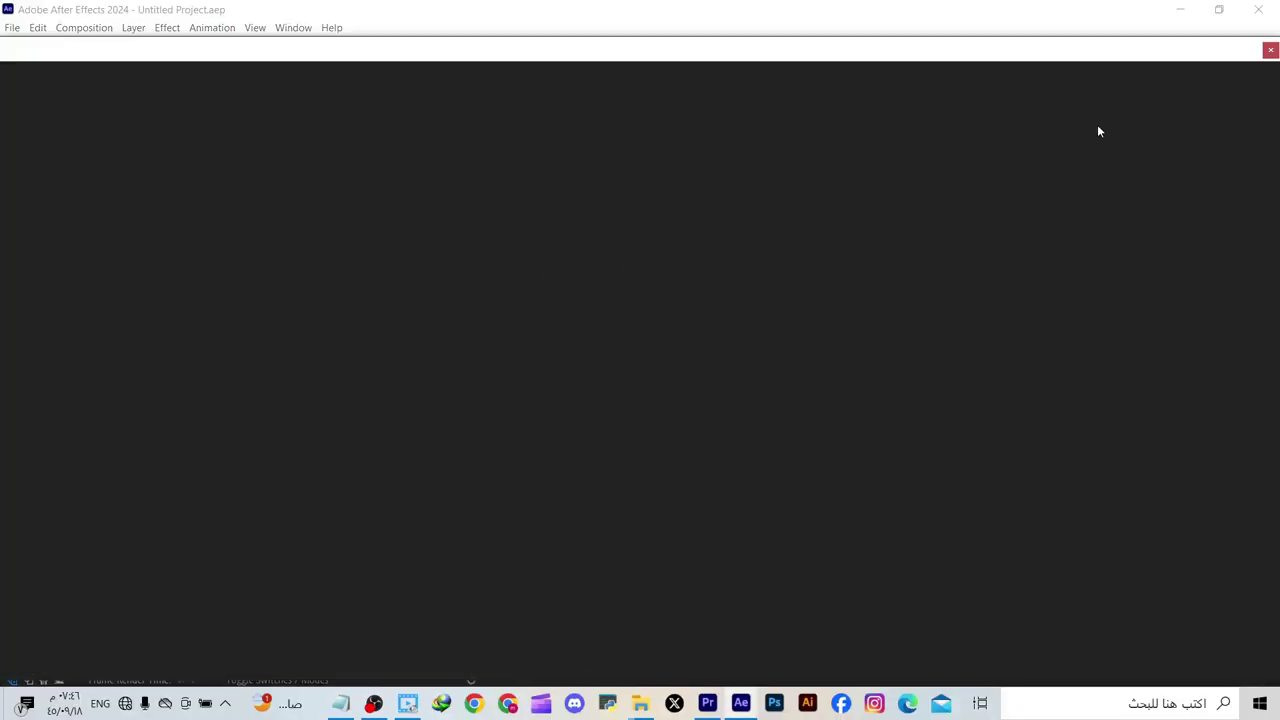
# Step: Create composition Comp 1 at 1920x1080, 29.97 fps, and add the desktop video "تصميم بدون عنوان (2).mp4" to it as a layer
pyautogui.click(1270, 50)
pyautogui.click(610, 305)
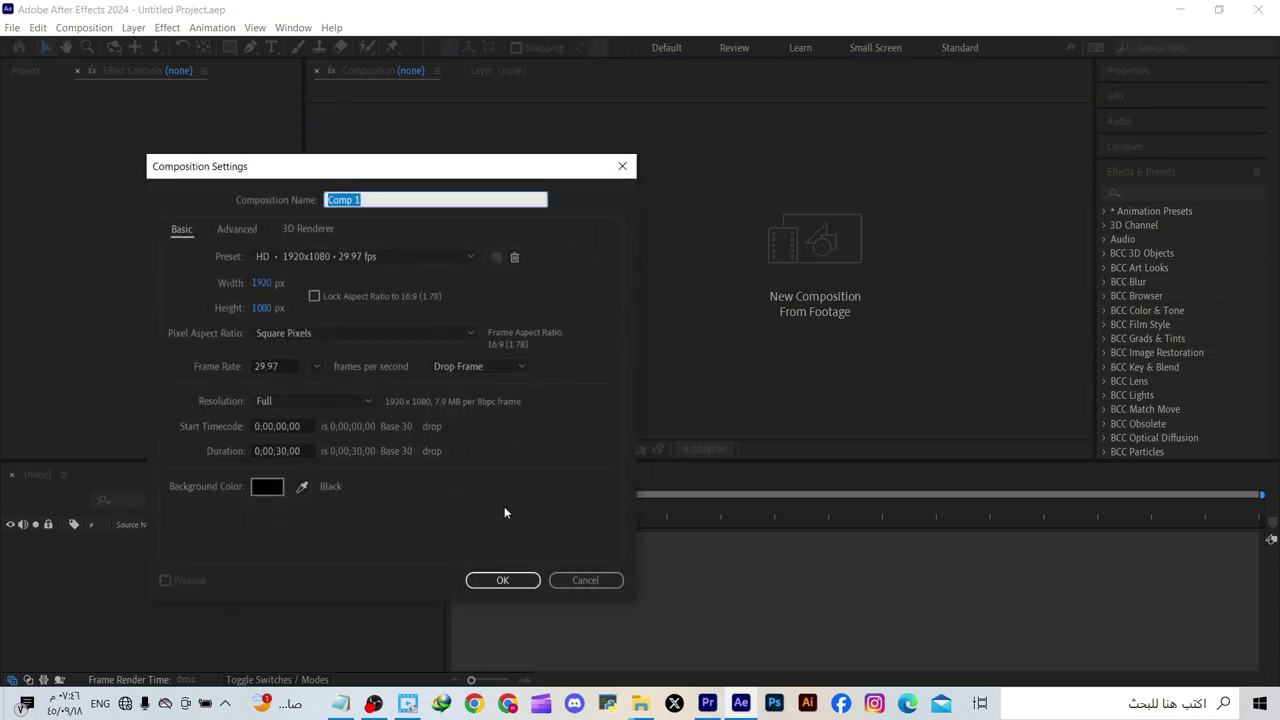
pyautogui.click(502, 579)
pyautogui.click(1180, 9)
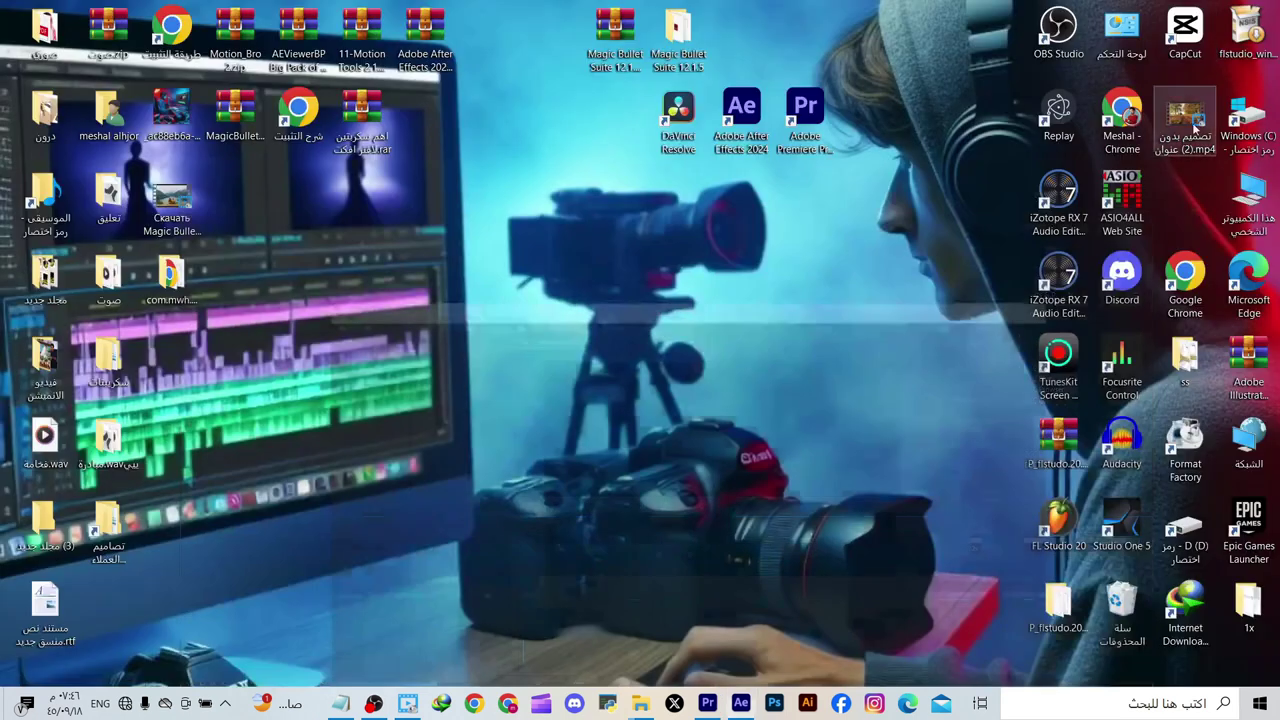
pyautogui.moveTo(1185, 118); pyautogui.dragTo(722, 601)
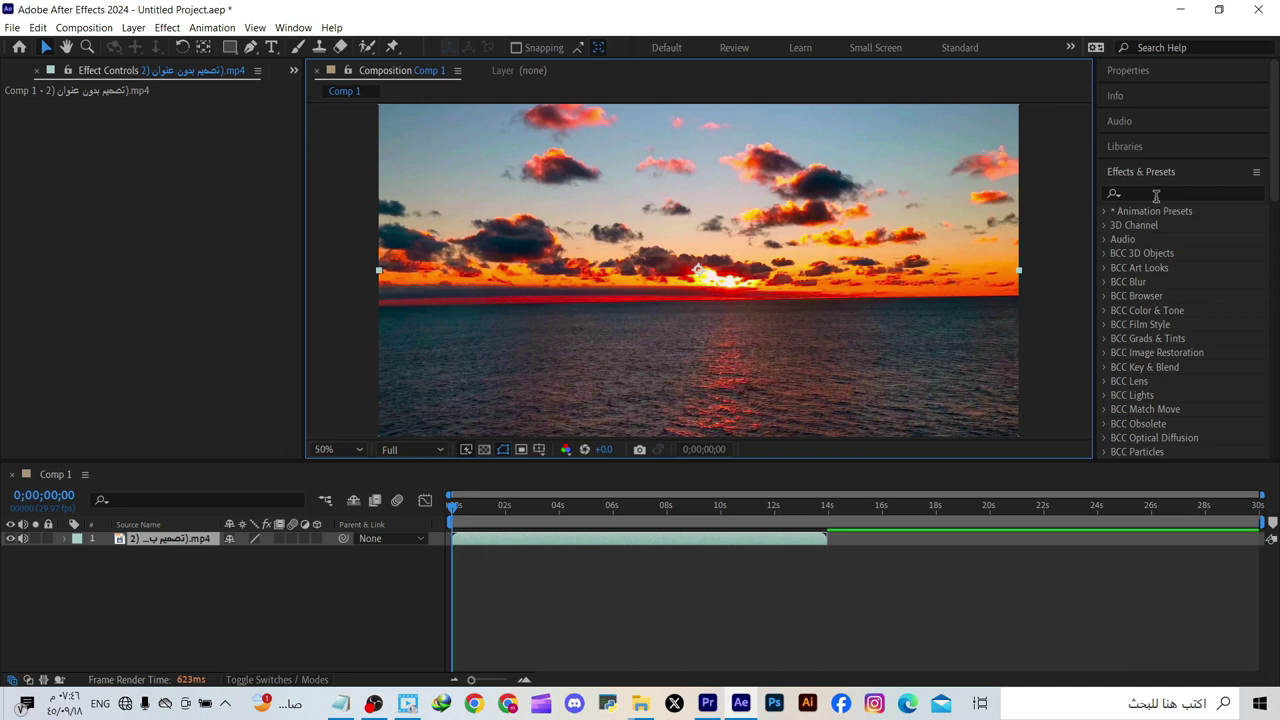
pyautogui.click(1144, 175)
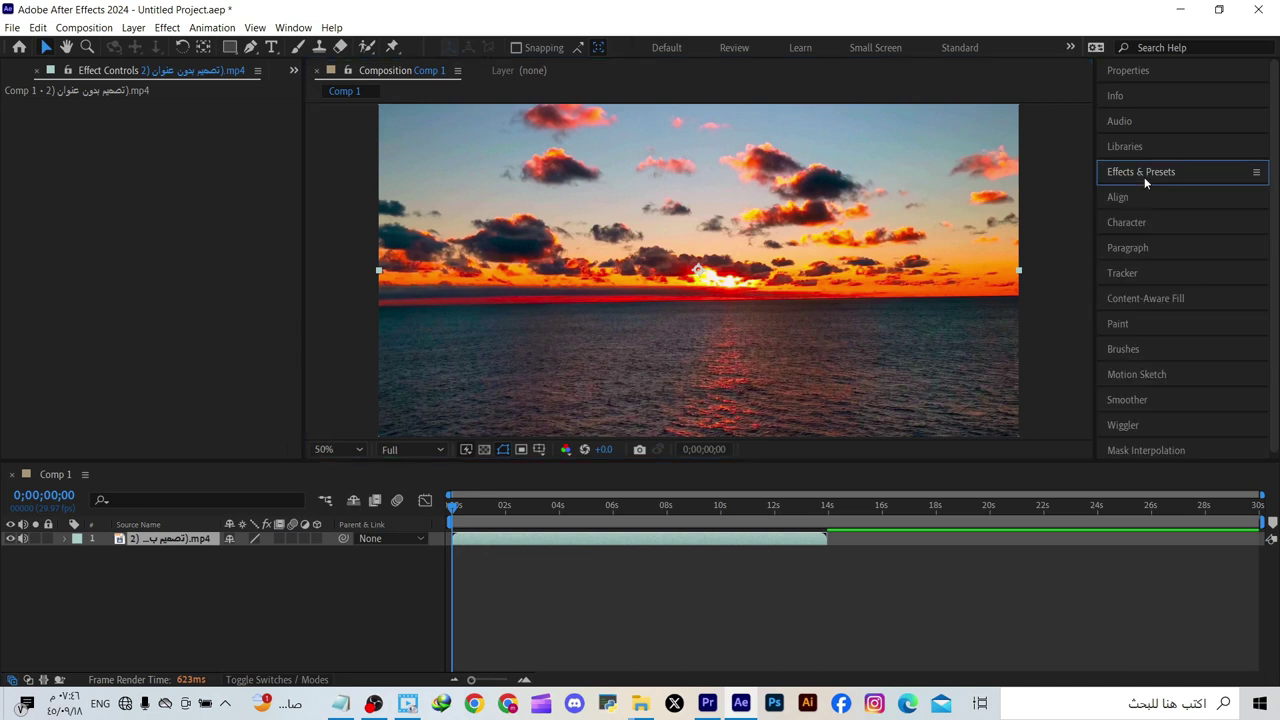
pyautogui.click(1071, 48)
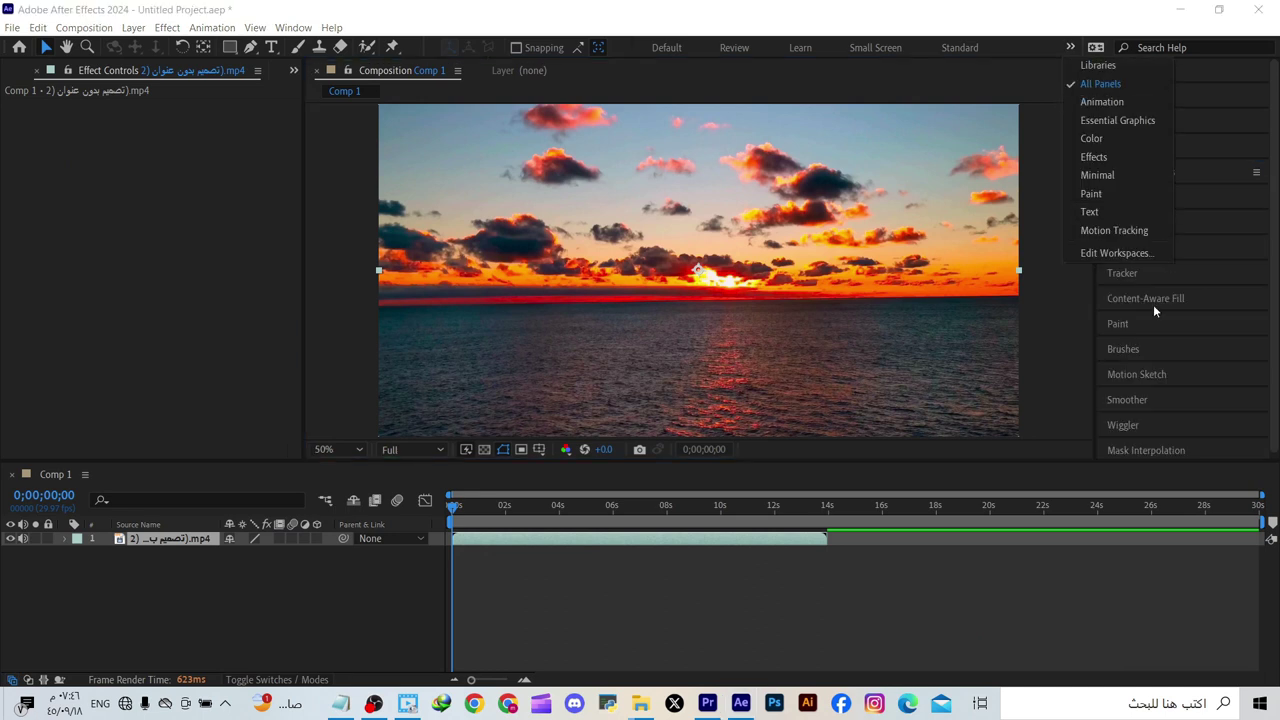
pyautogui.click(1216, 257)
pyautogui.click(1168, 205)
pyautogui.click(1162, 175)
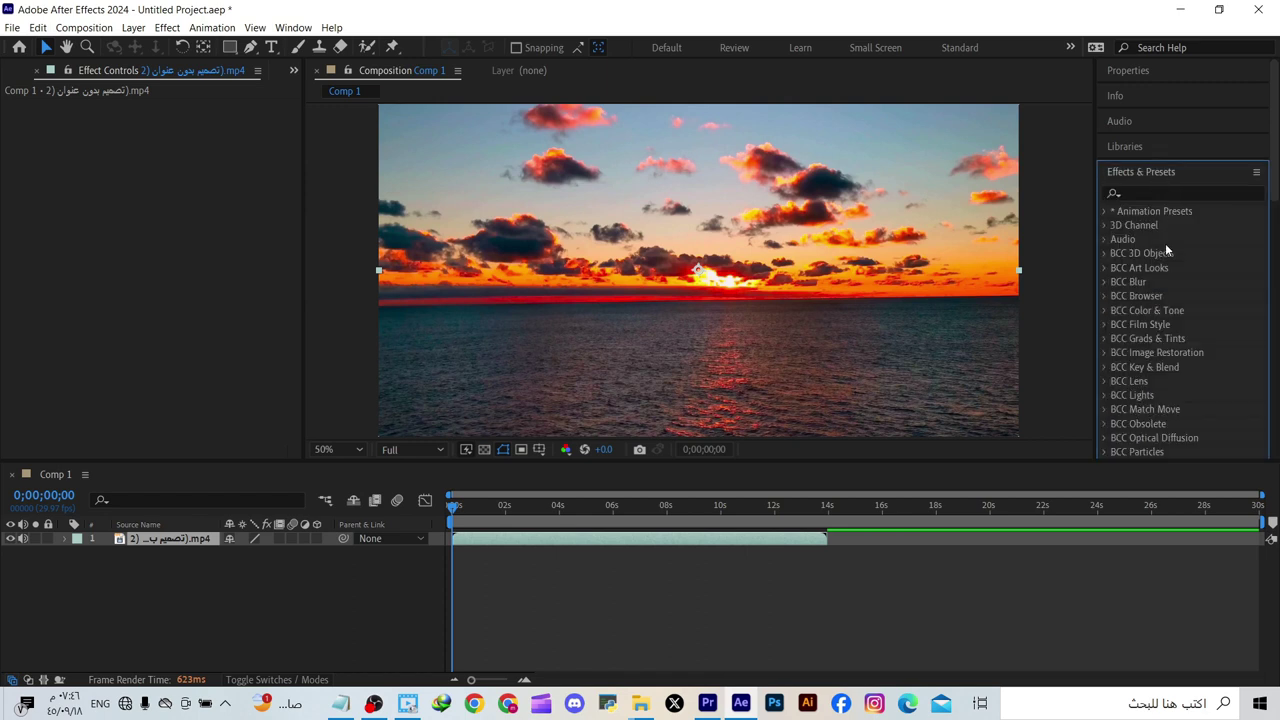
# Step: Apply the Magic Bullet Looks effect to the video layer in Comp 1 and open its look editor
pyautogui.scroll(-2, 1168, 254)
pyautogui.scroll(-5, 1186, 342)
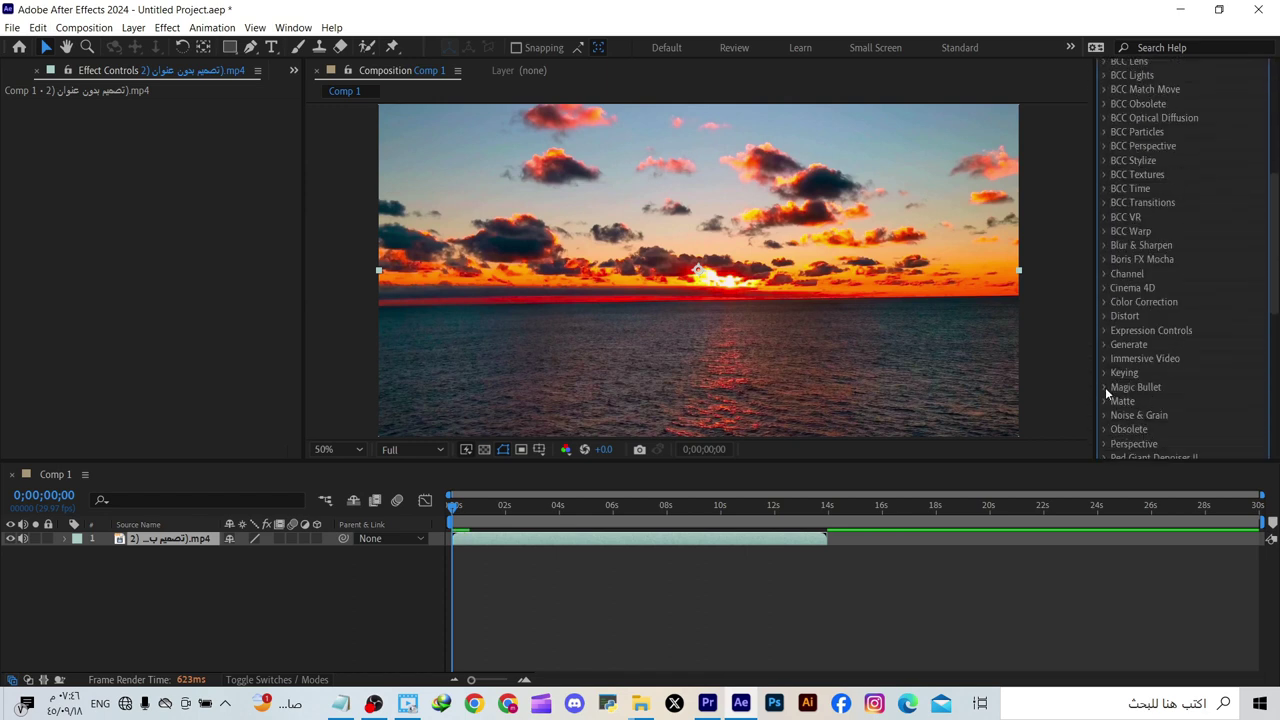
pyautogui.click(1105, 387)
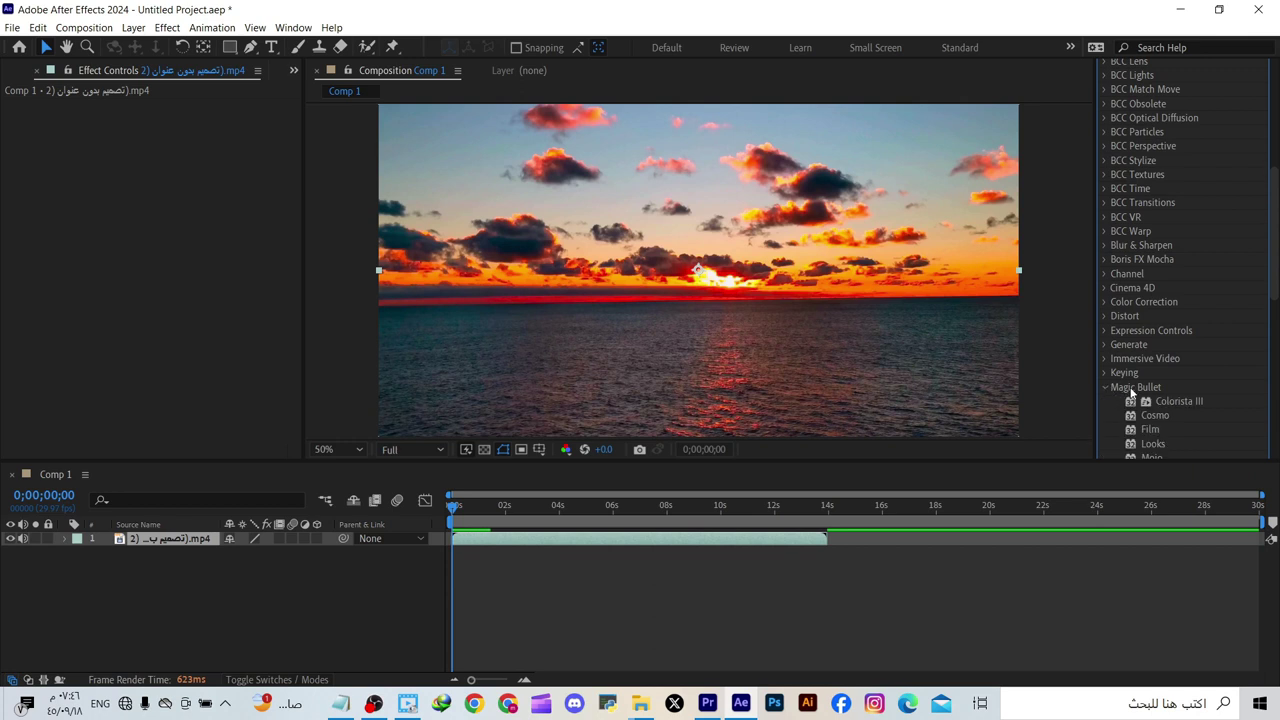
pyautogui.scroll(-3, 1140, 392)
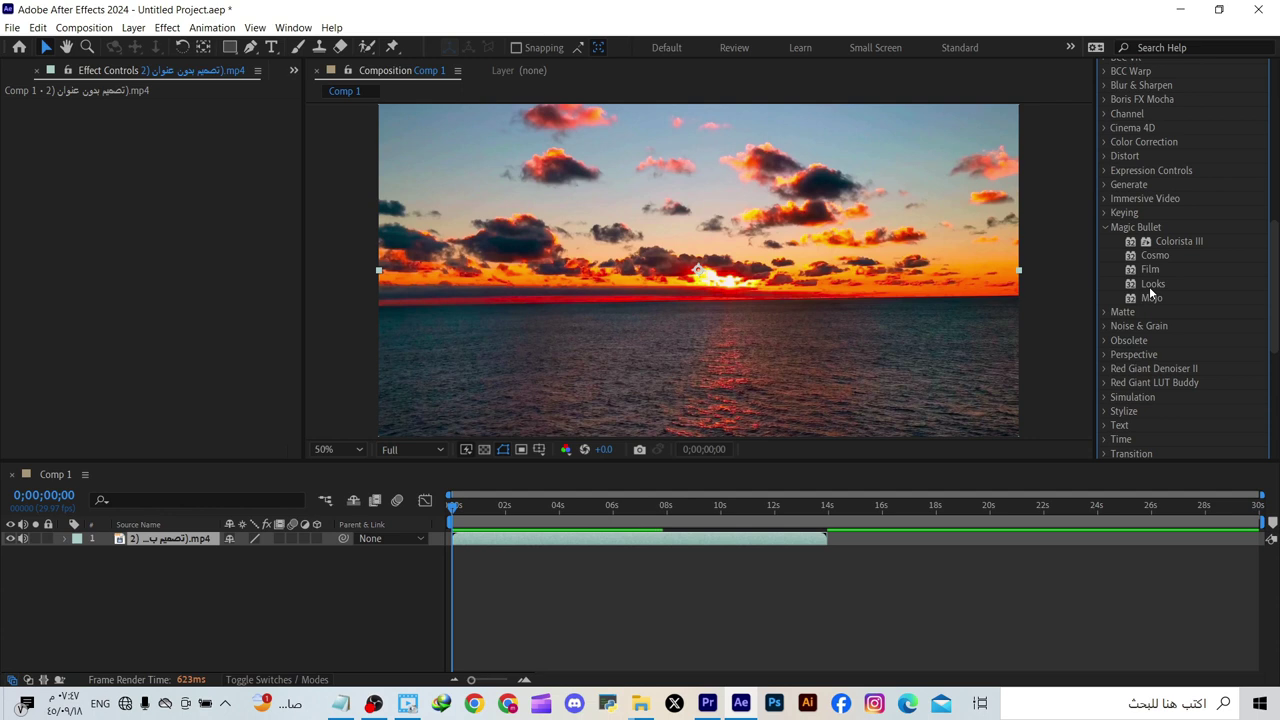
pyautogui.moveTo(1151, 288); pyautogui.dragTo(640, 538)
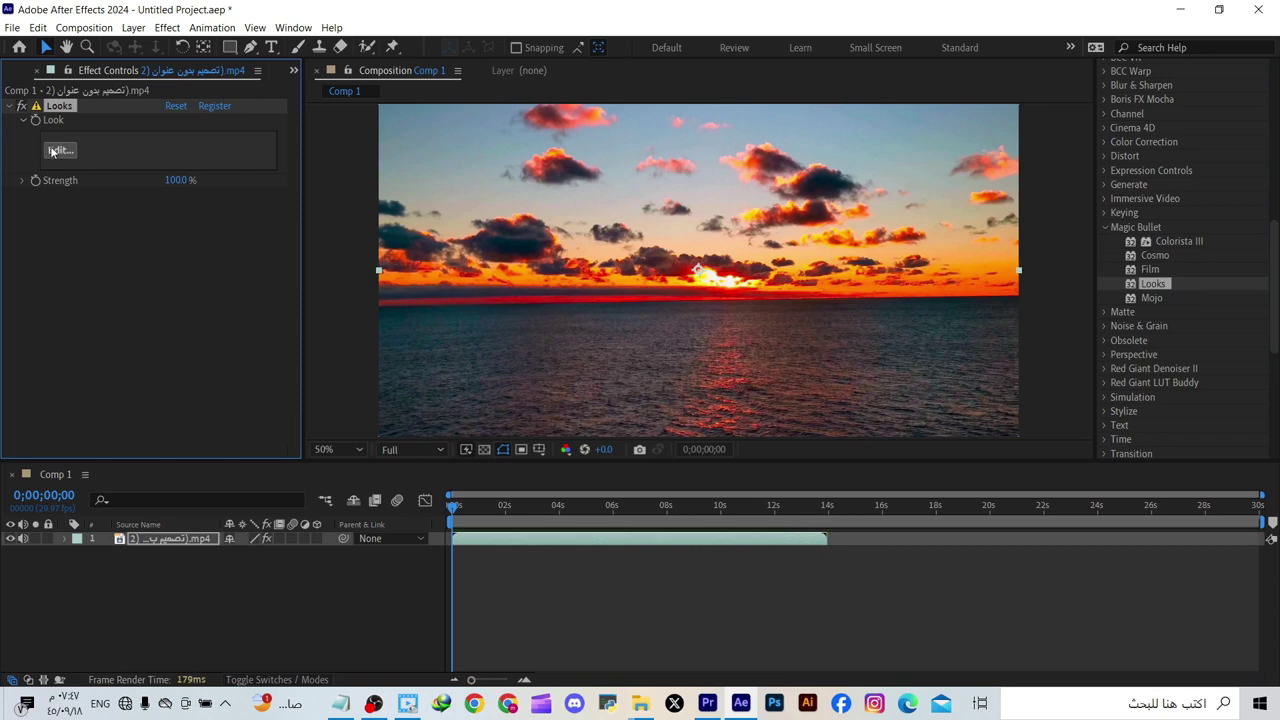
pyautogui.click(57, 153)
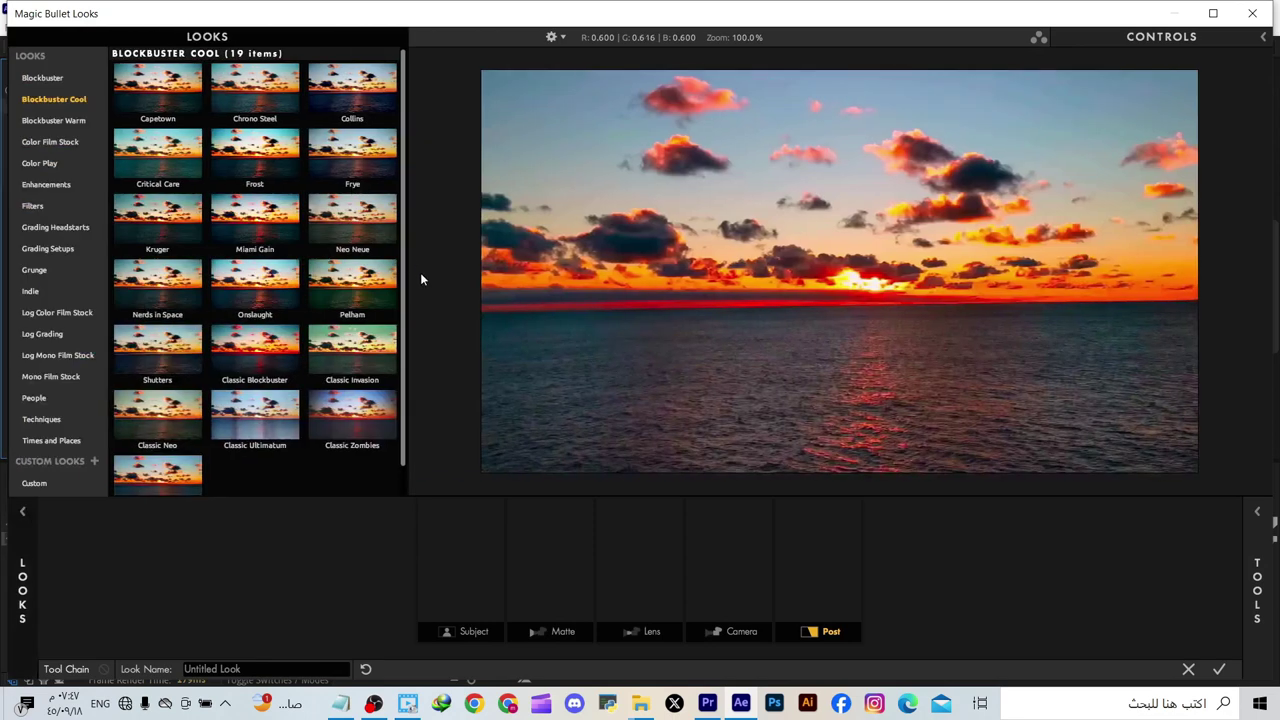
# Step: Switch to Premiere Pro and open the look editor of the Looks effect on the timeline clip
pyautogui.click(707, 703)
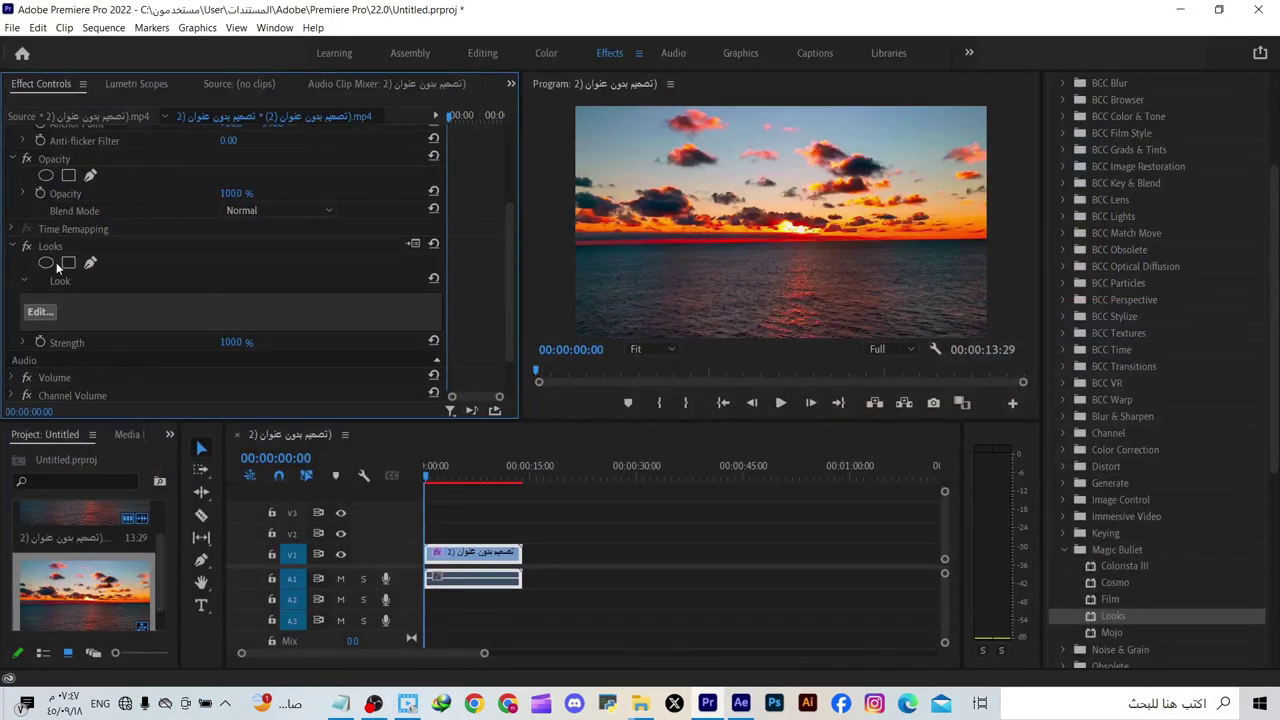
pyautogui.click(47, 319)
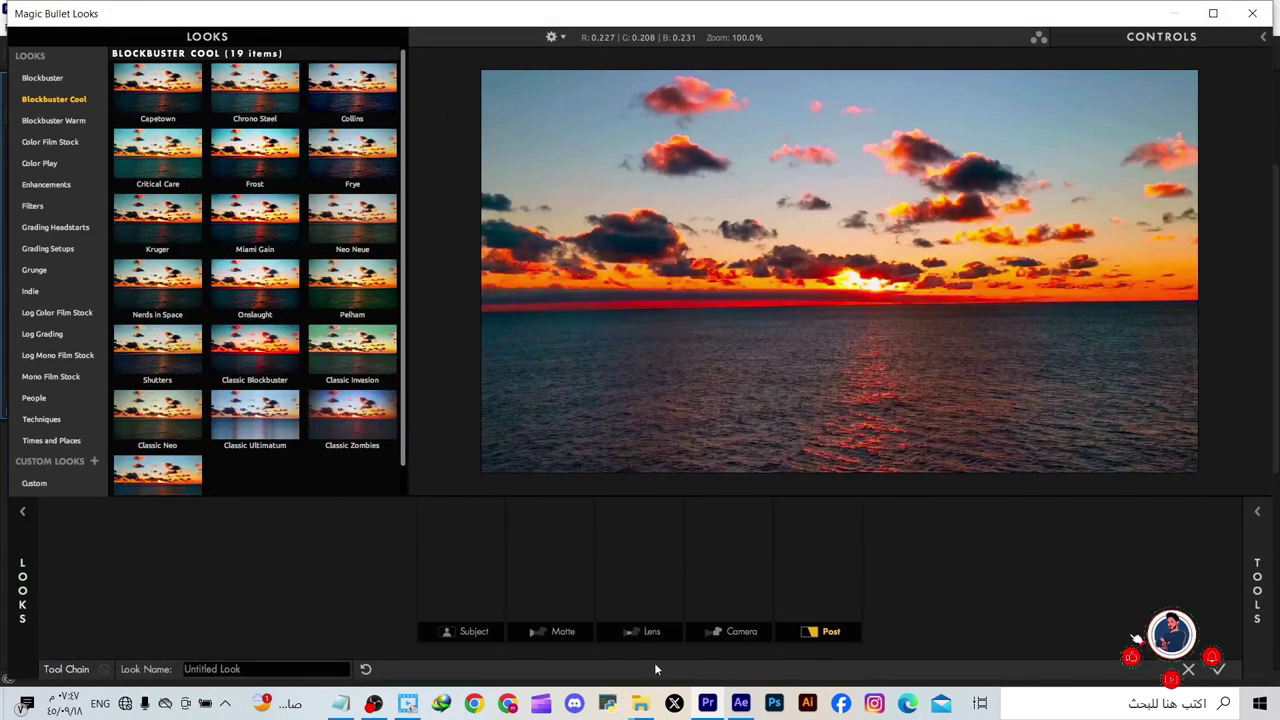
# Step: Close the look editor in Premiere Pro, switch to After Effects and close its look editor
pyautogui.click(741, 705)
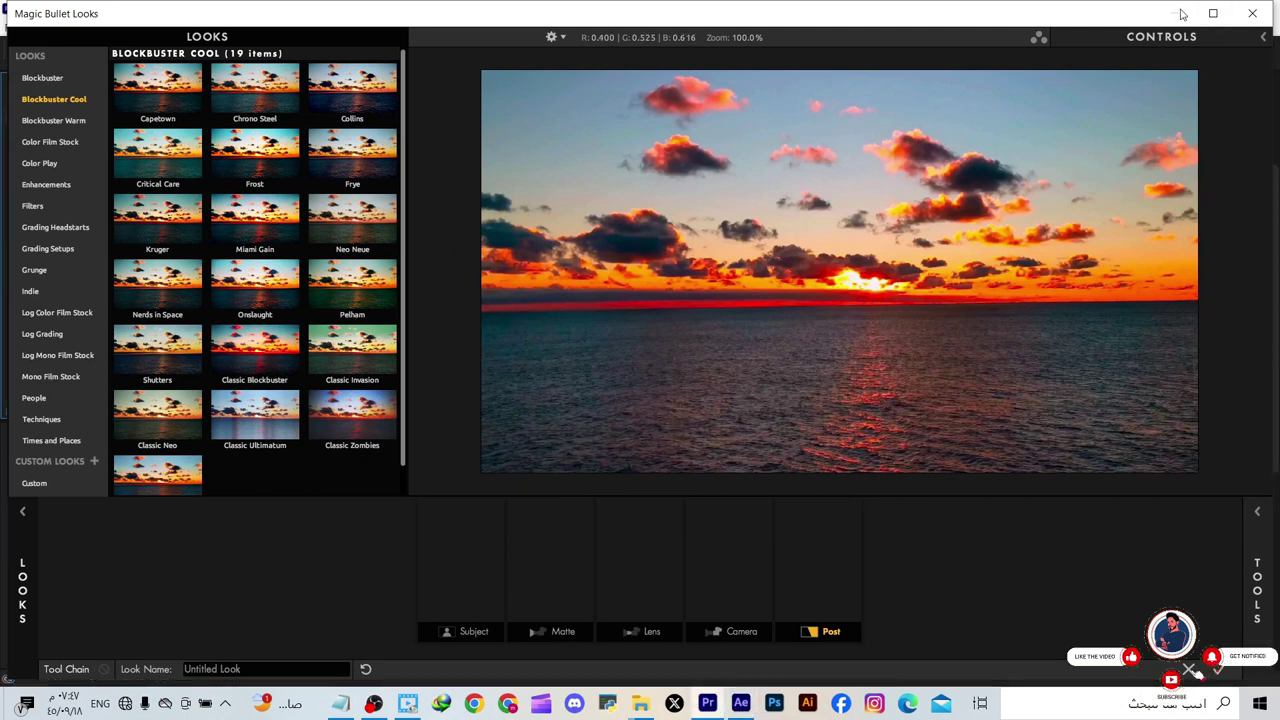
pyautogui.click(1252, 13)
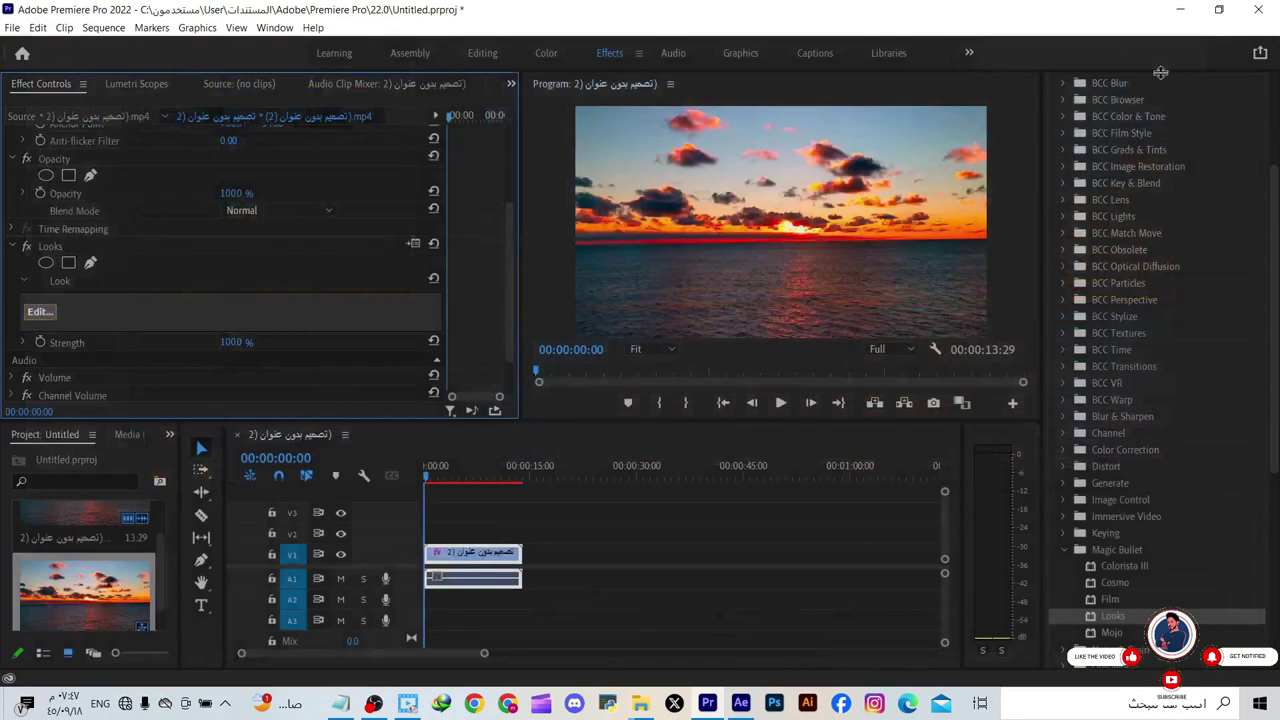
pyautogui.click(40, 311)
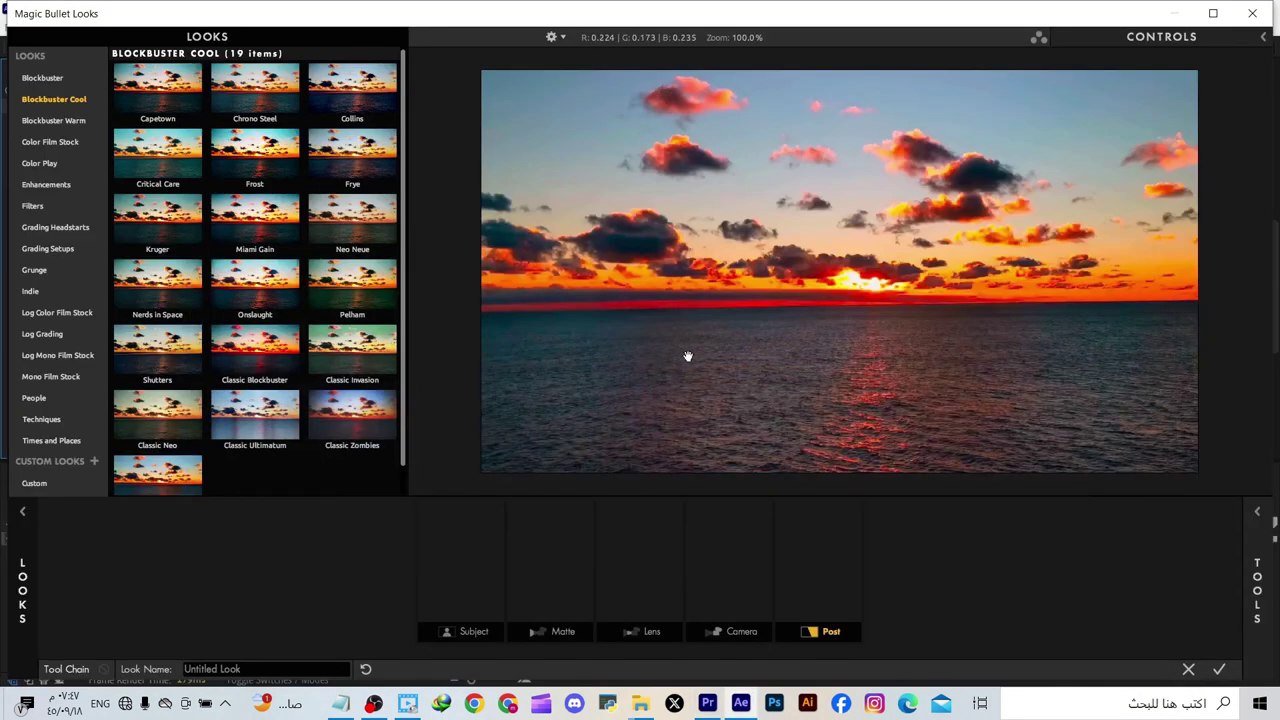
pyautogui.click(1252, 13)
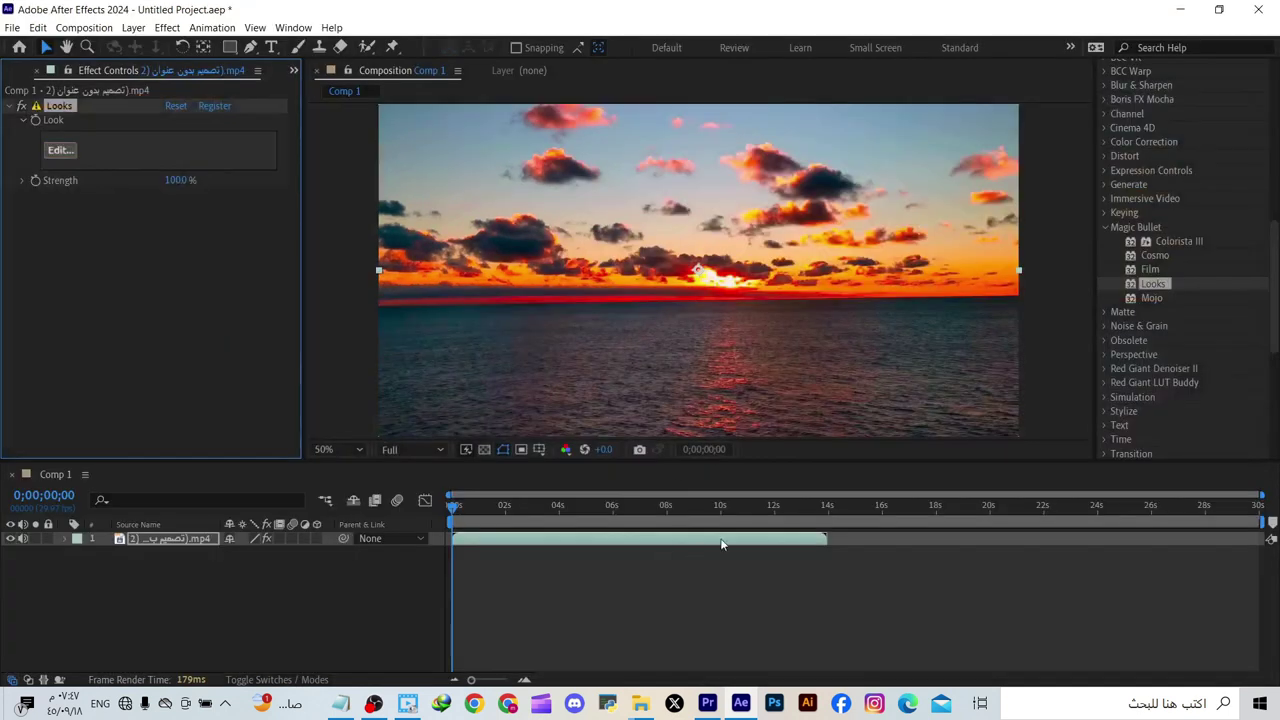
# Step: Reopen the look editor of the layer's Looks effect and expand the Tools drawer to browse the Post tools
pyautogui.click(58, 151)
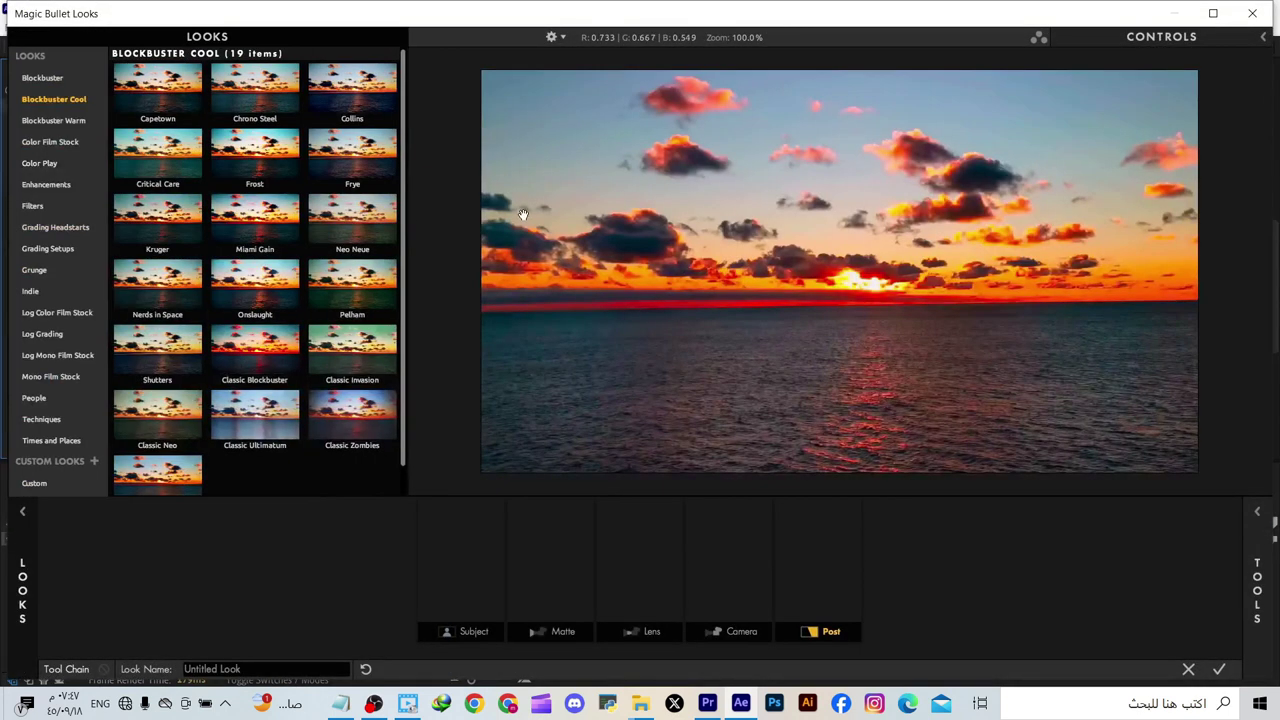
pyautogui.click(260, 225)
pyautogui.click(1257, 588)
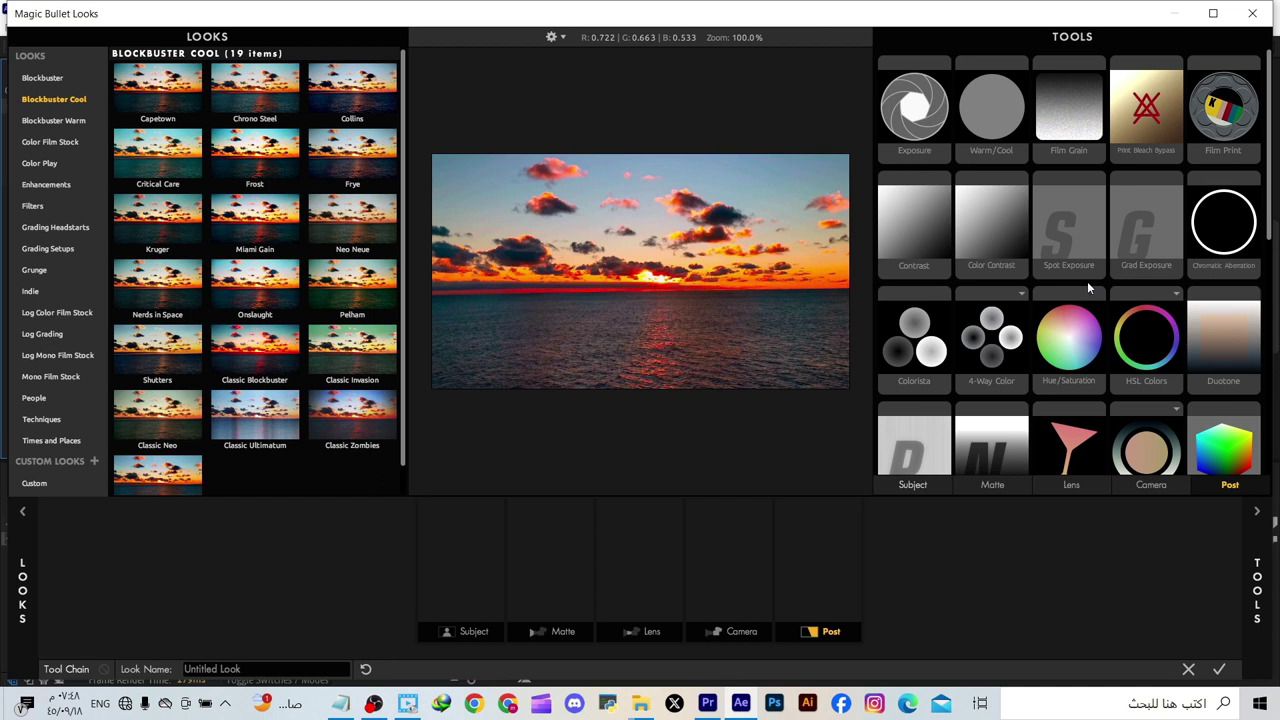
pyautogui.scroll(-2, 1085, 285)
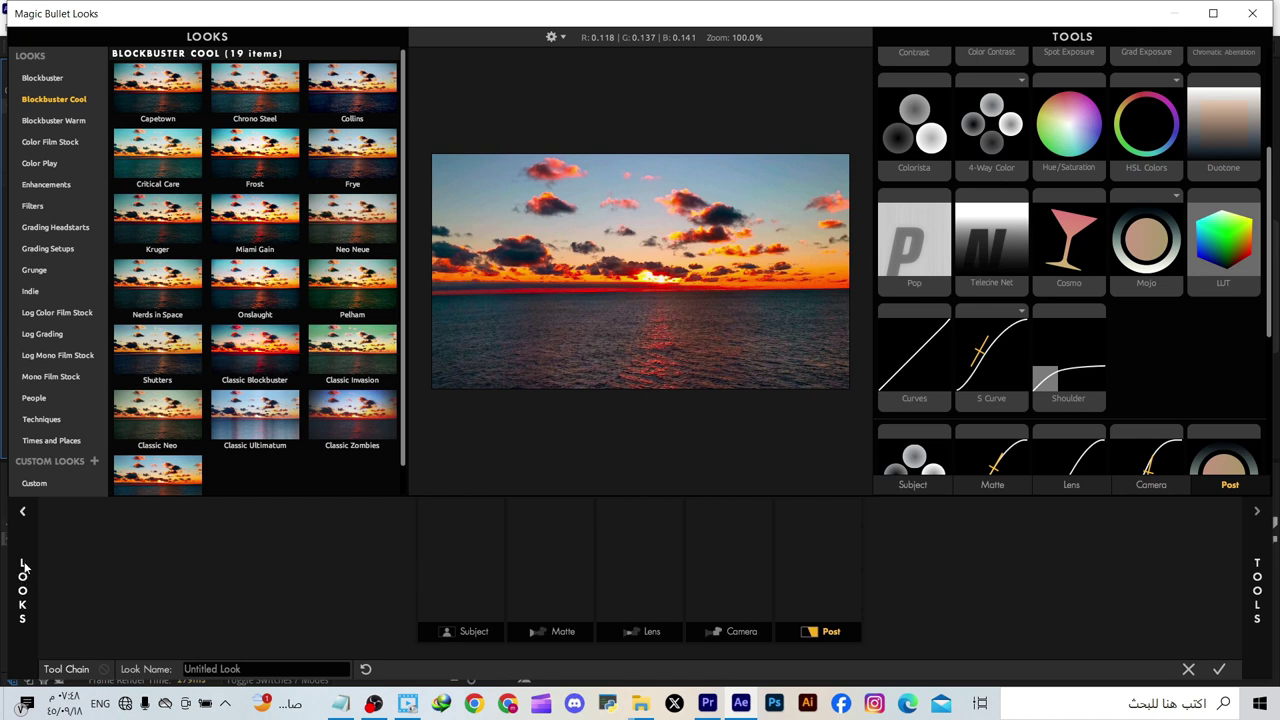
# Step: Try the Body Shop look from the Blockbuster category and select its HSL Colors and Colorista tools in the tool chain
pyautogui.click(45, 80)
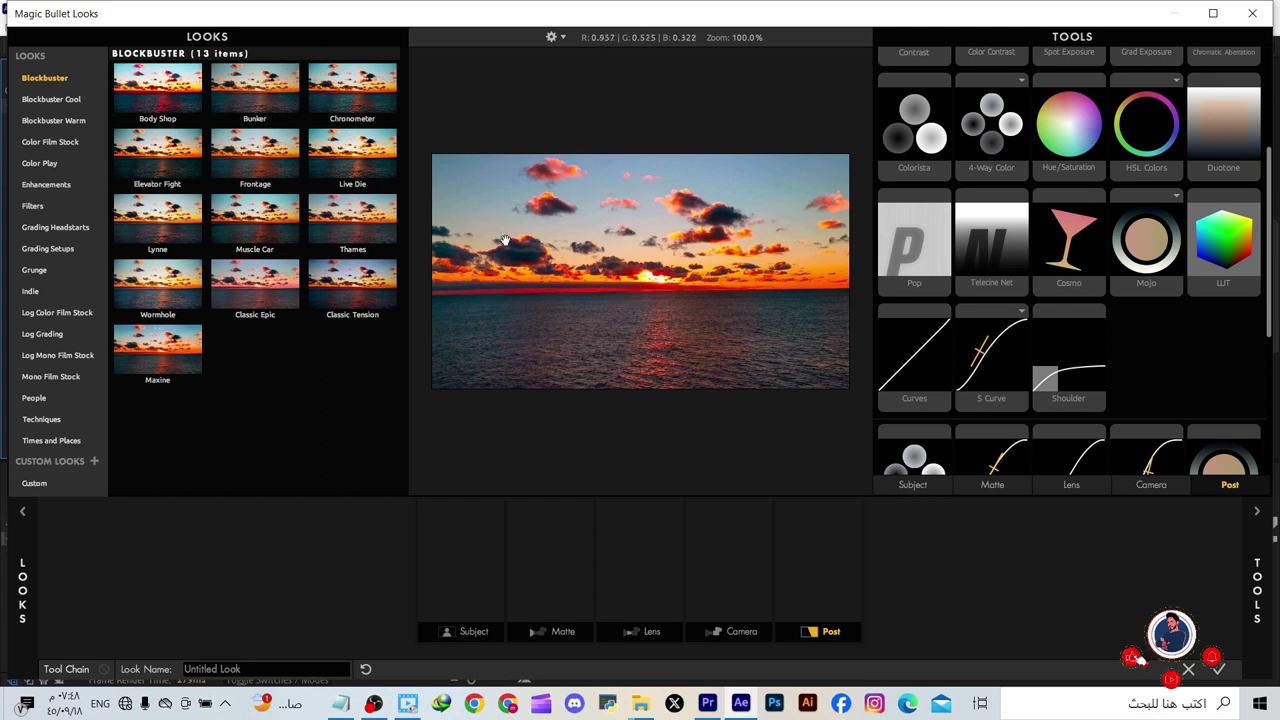
pyautogui.click(163, 92)
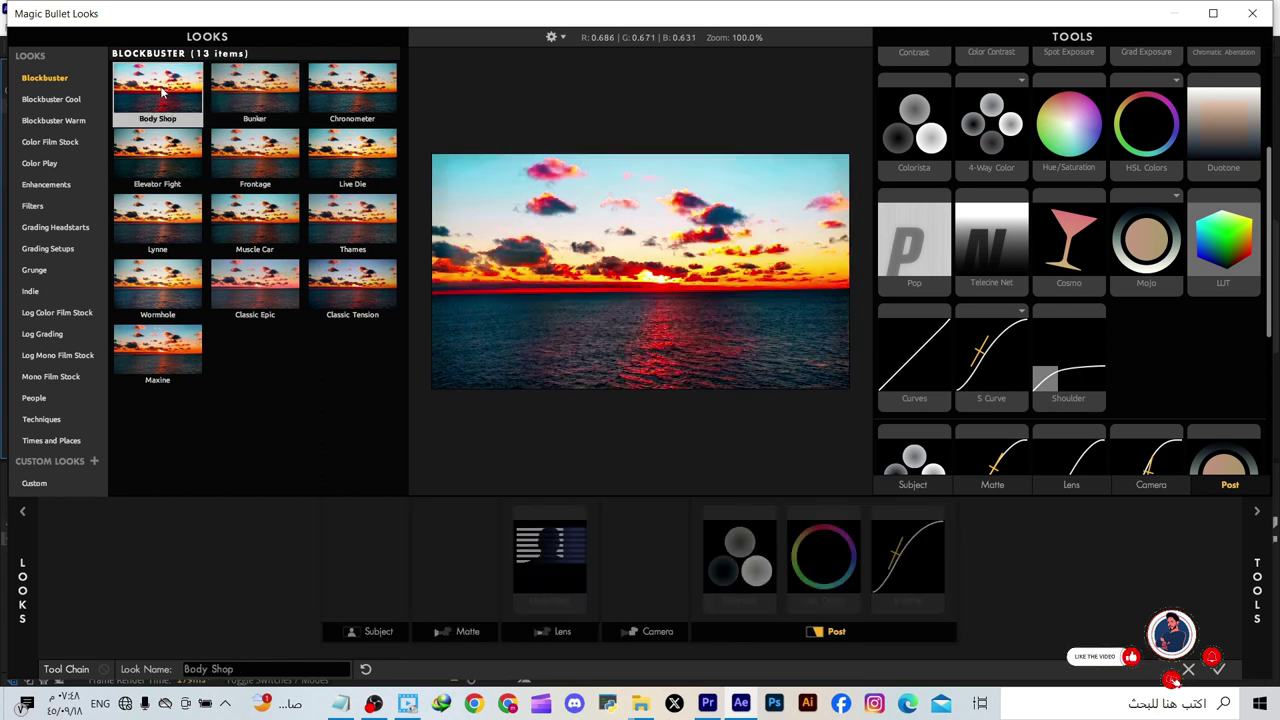
pyautogui.click(240, 90)
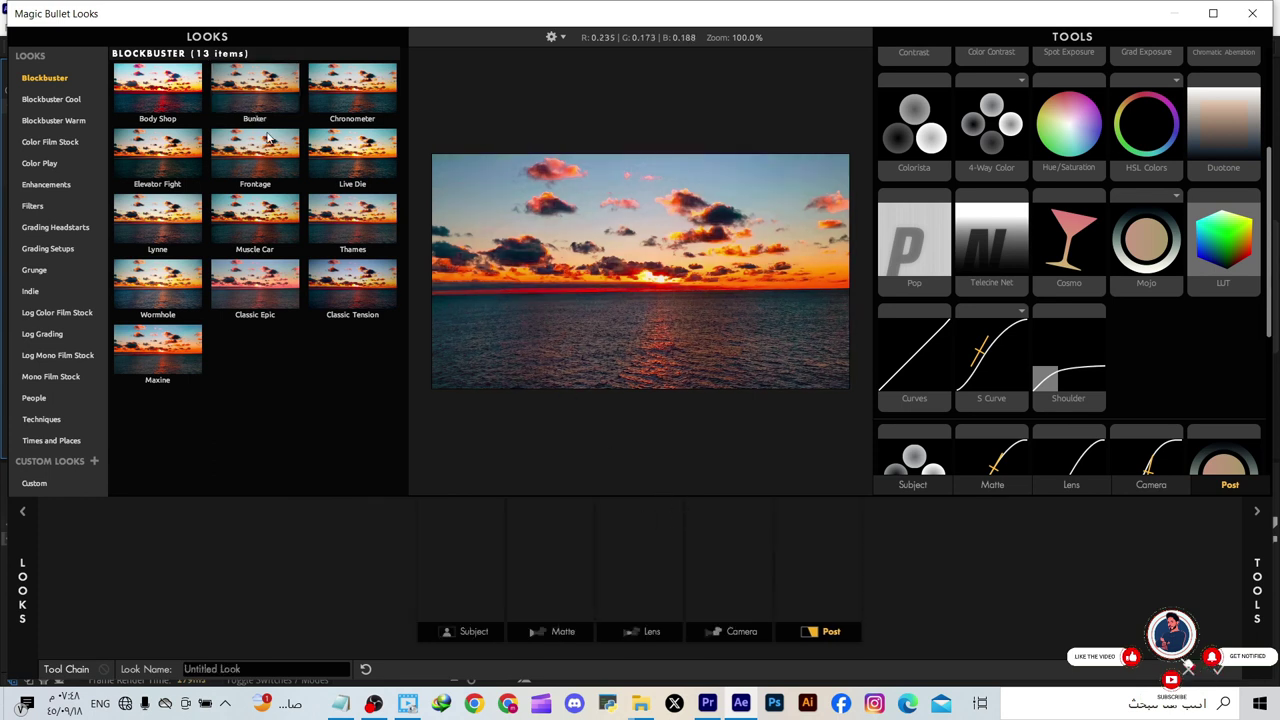
pyautogui.click(181, 95)
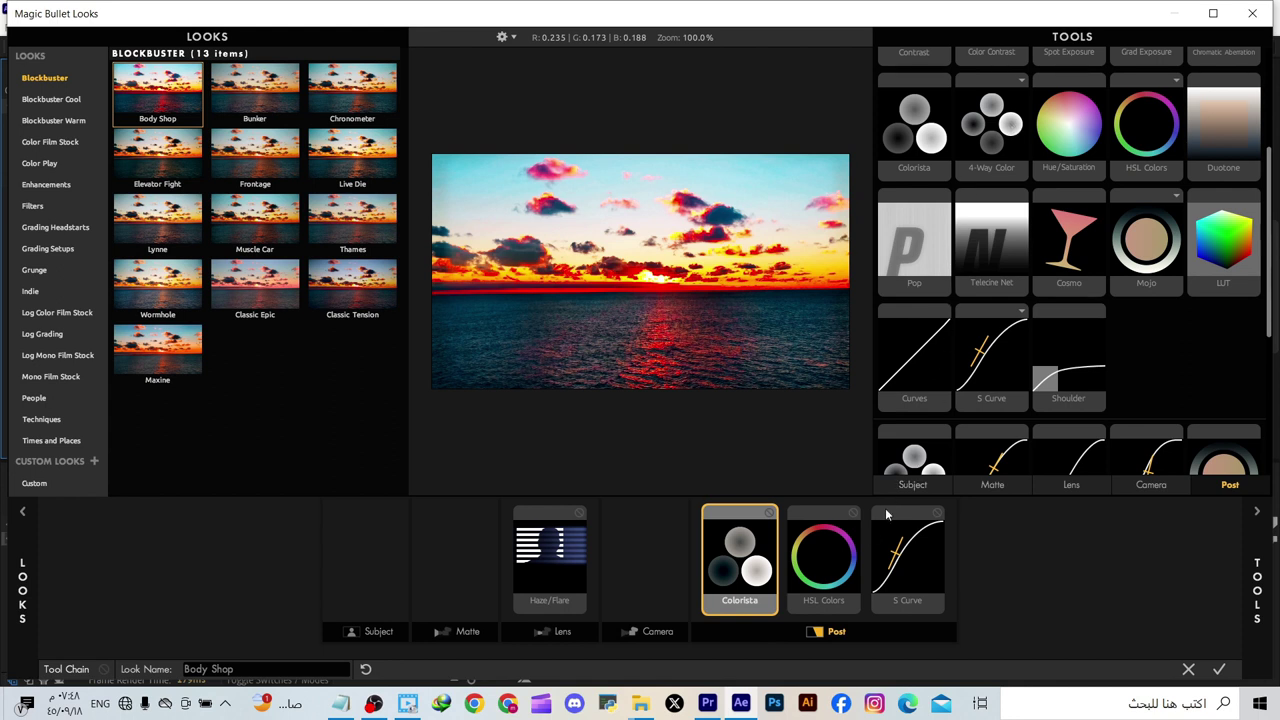
pyautogui.click(841, 565)
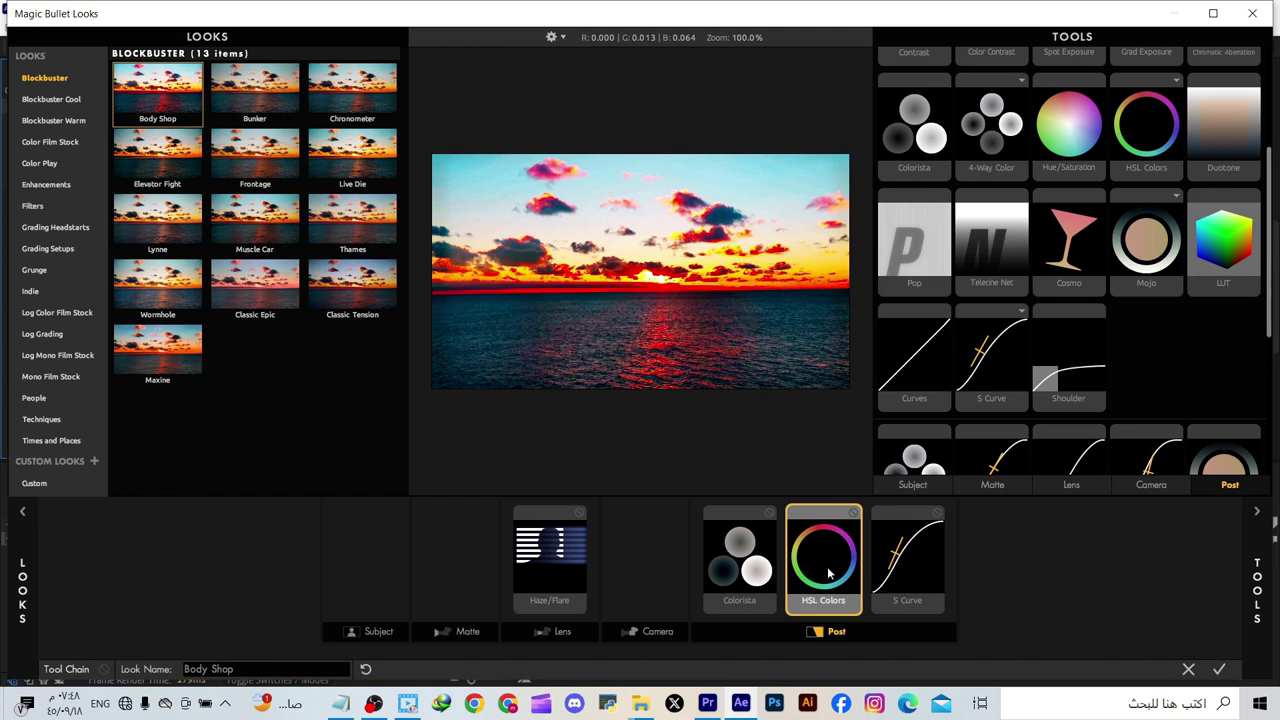
pyautogui.click(733, 515)
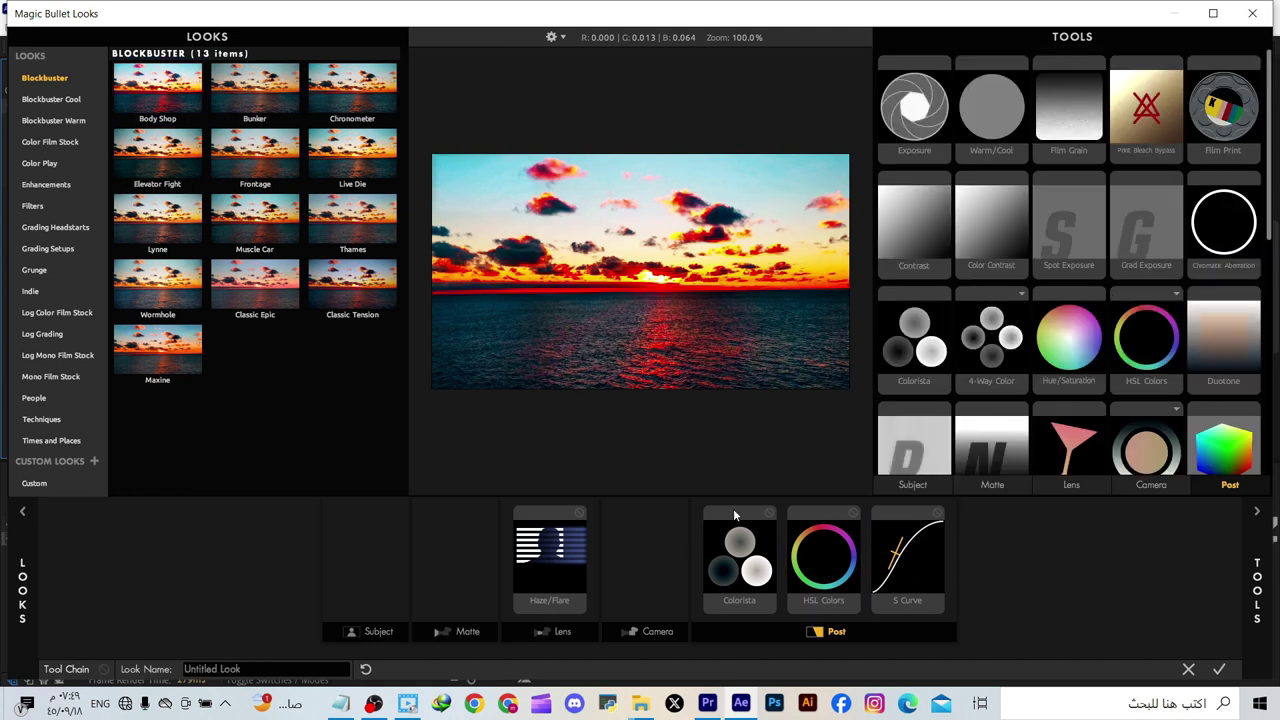
# Step: Try the Blockbuster looks Live Die, Frontage, Muscle Car, Classic Tension and Wormhole, and the Blockbuster Cool look Pelham, and display the Blockbuster Warm category
pyautogui.click(372, 150)
pyautogui.click(262, 162)
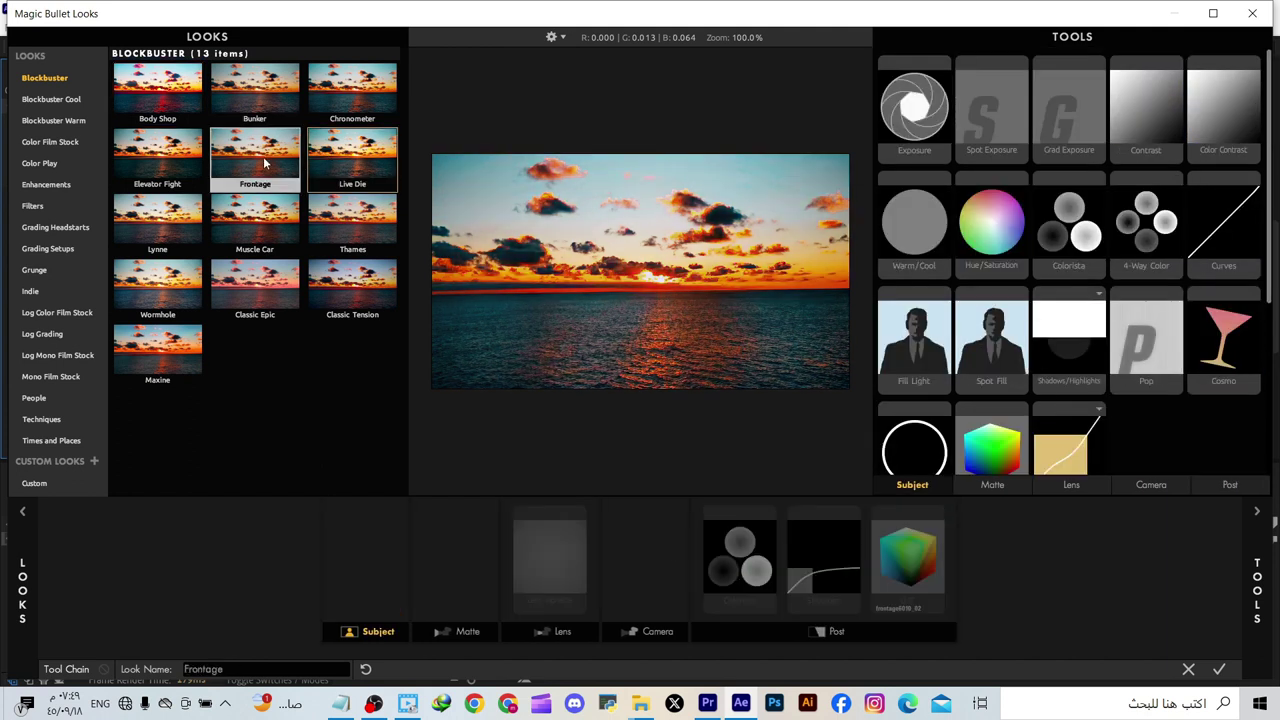
pyautogui.click(255, 230)
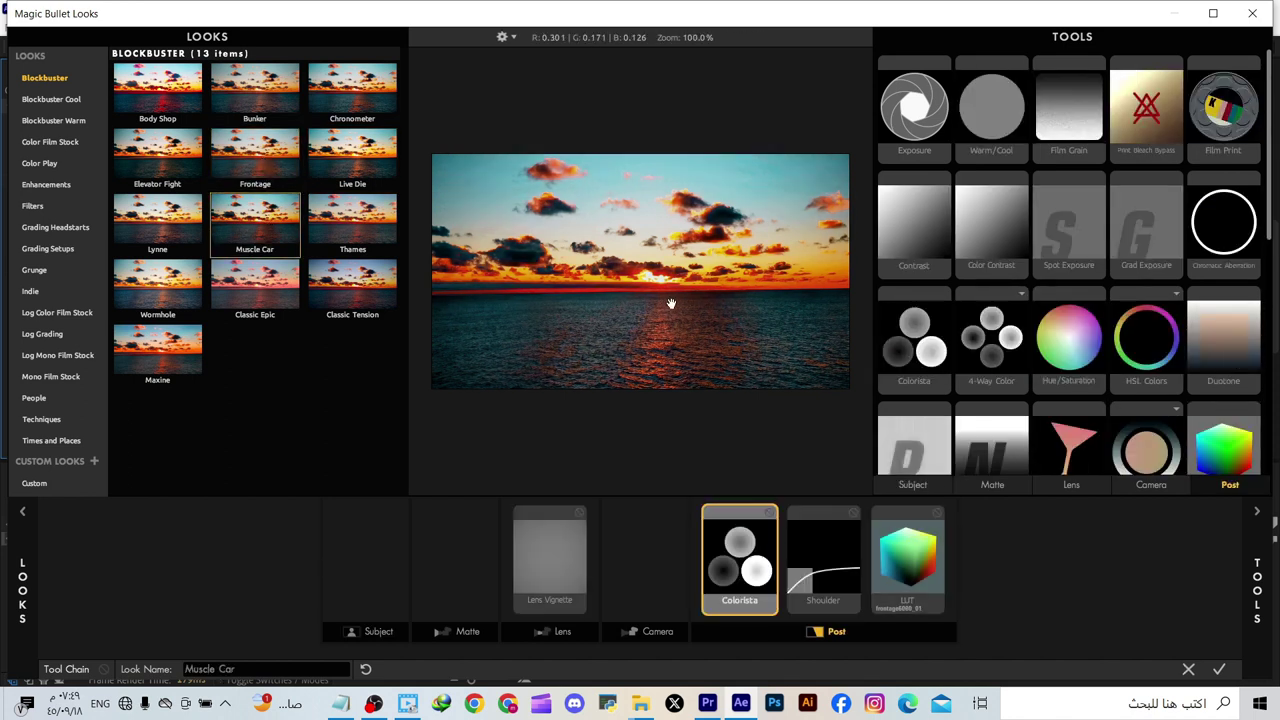
pyautogui.click(380, 288)
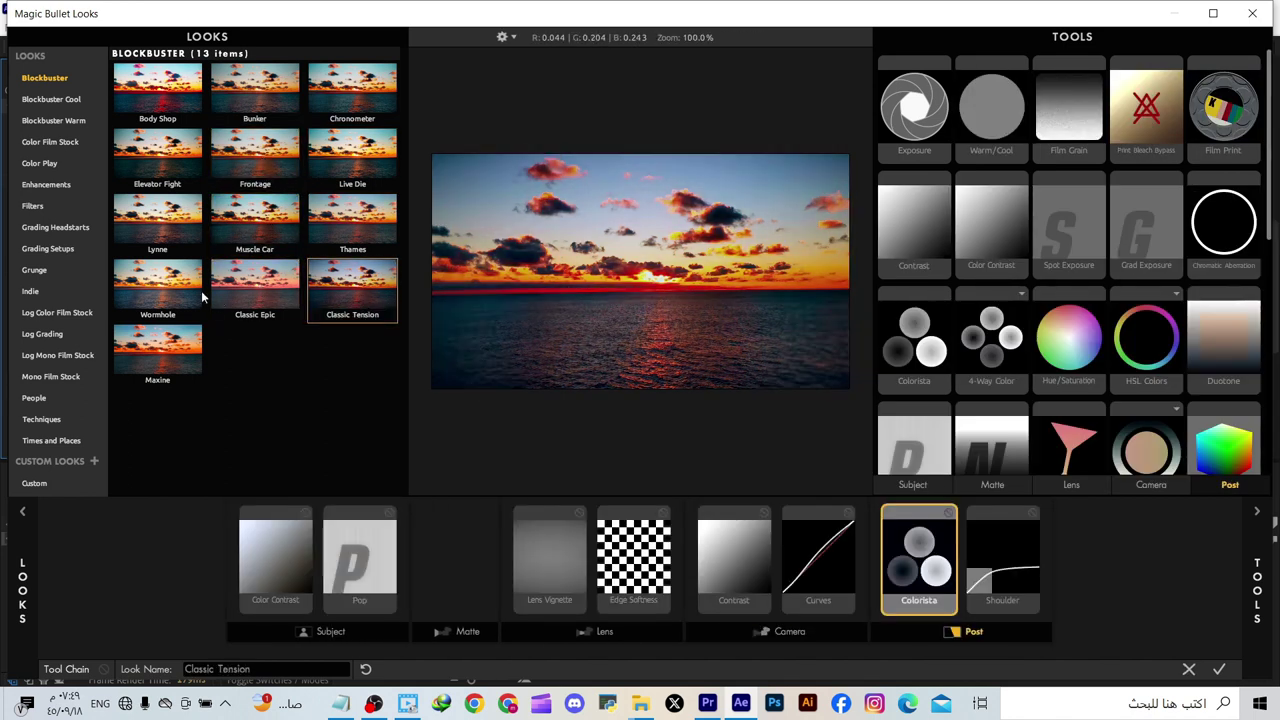
pyautogui.click(177, 284)
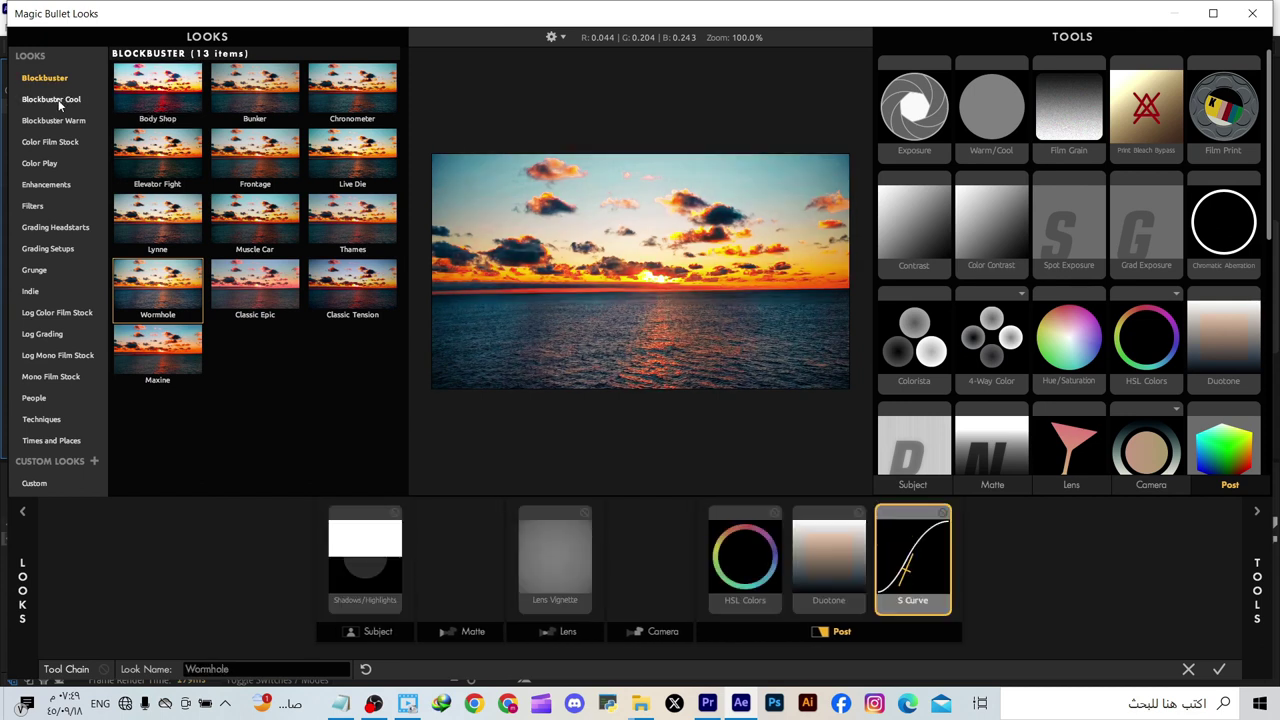
pyautogui.click(55, 100)
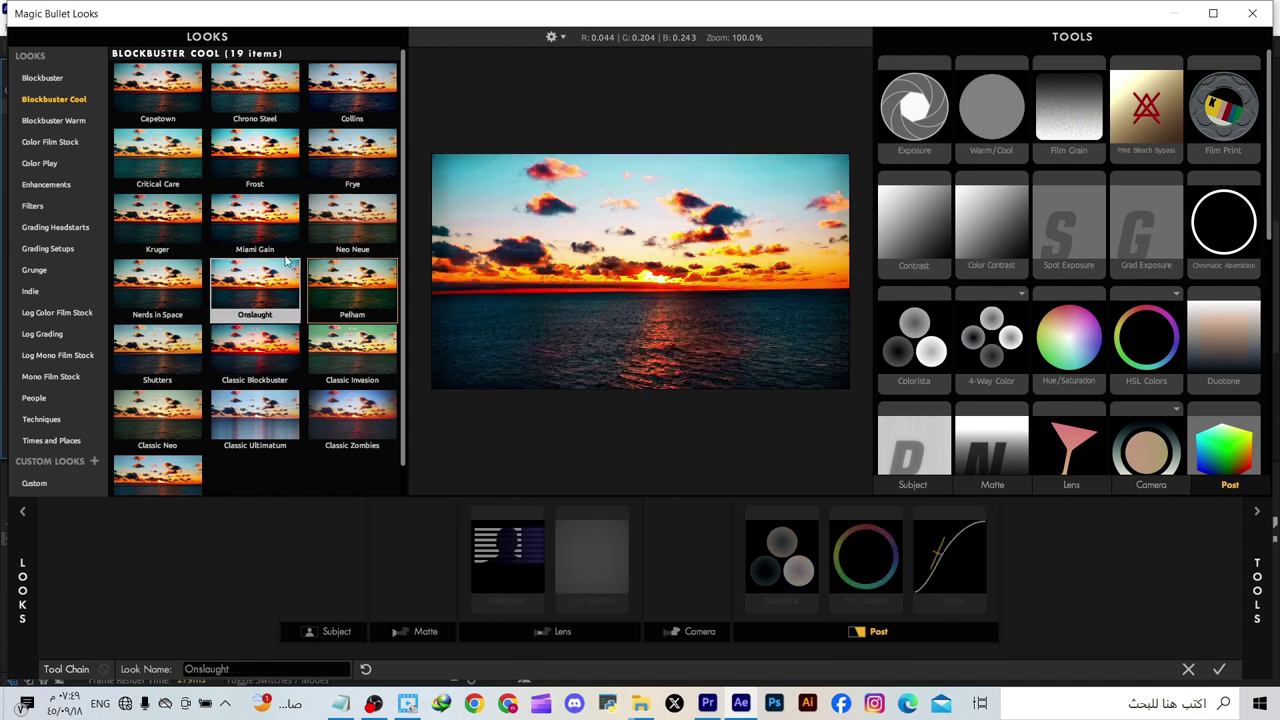
pyautogui.click(68, 122)
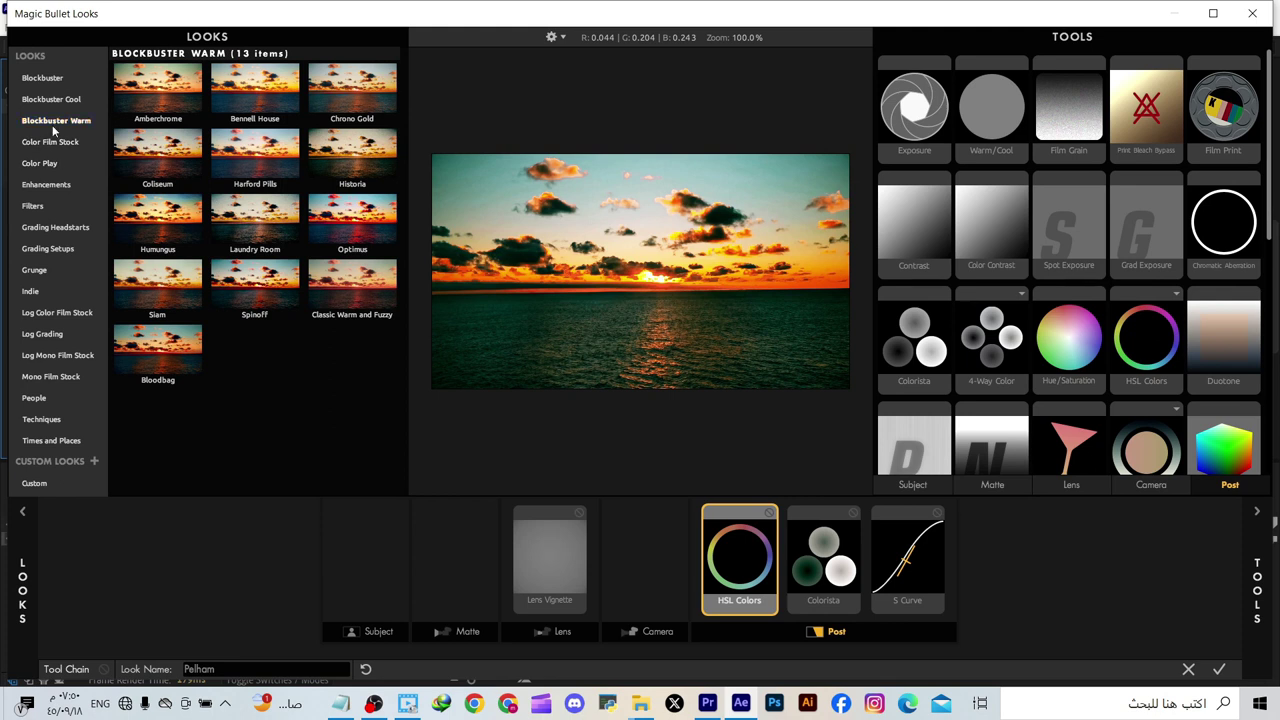
# Step: Pin the Colorista tool in the Pelham look's tool chain, unpin it and bypass it
pyautogui.click(817, 570)
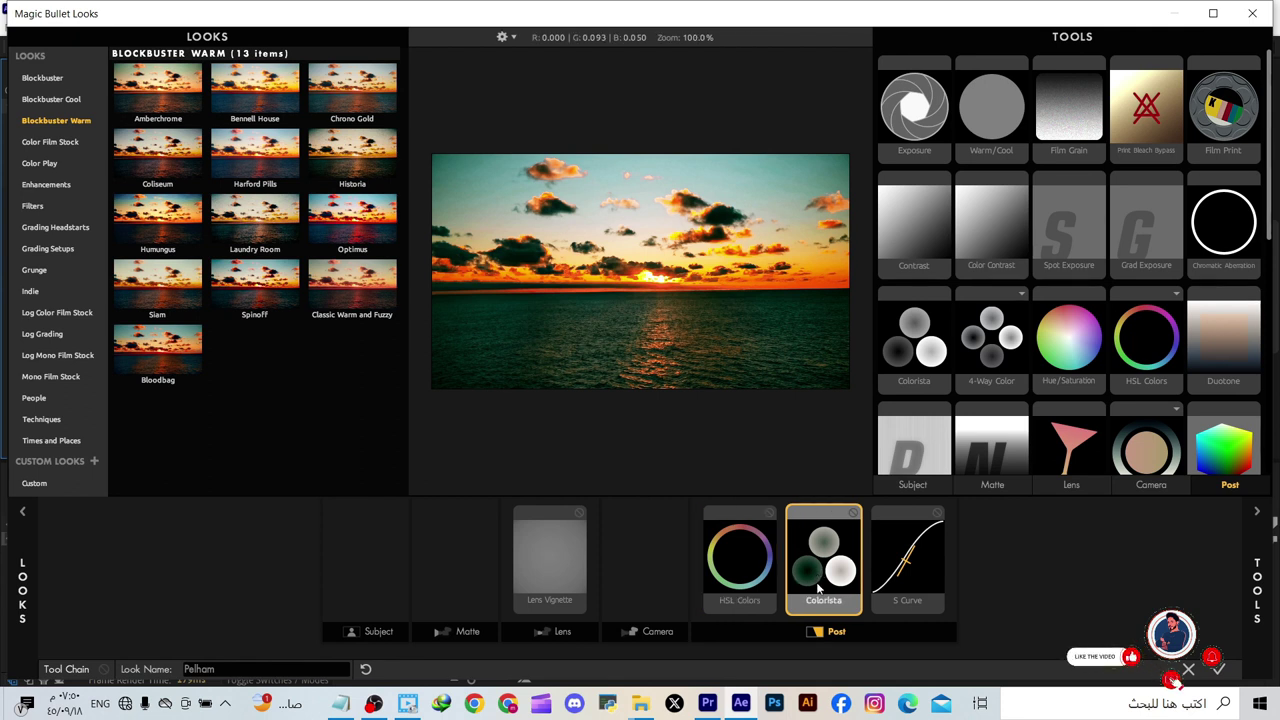
pyautogui.rightClick(821, 576)
pyautogui.click(832, 579)
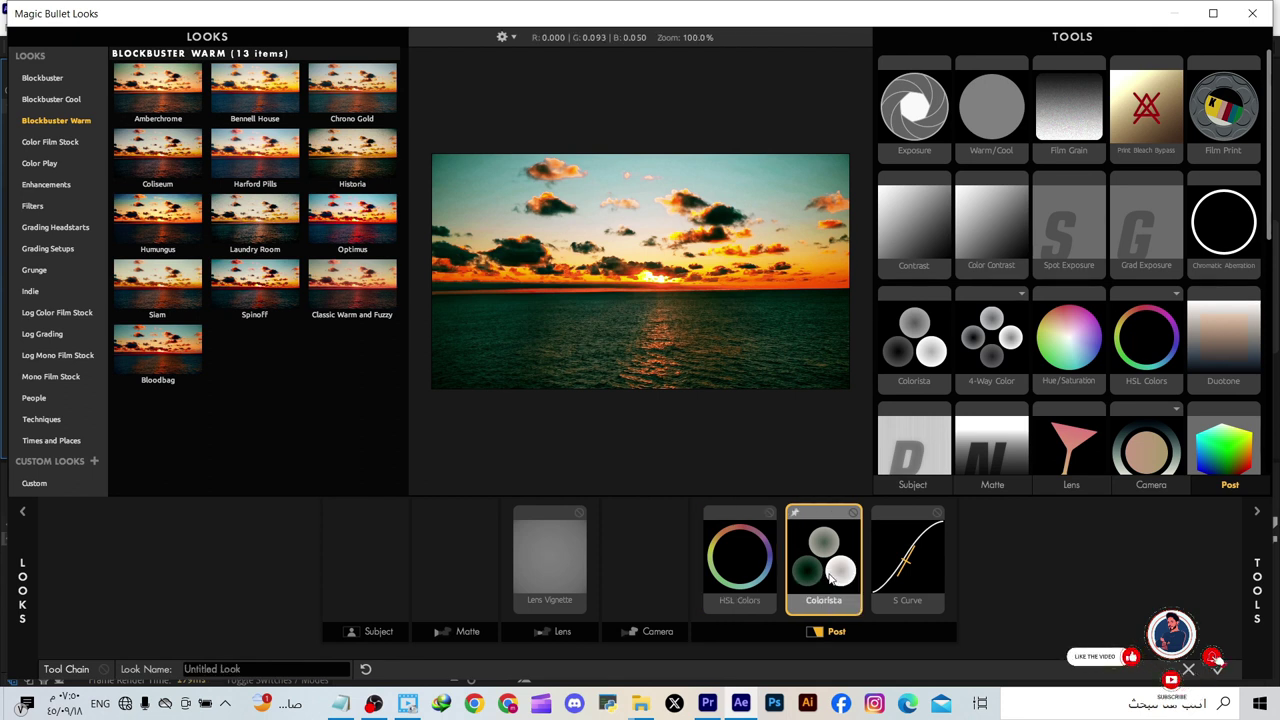
pyautogui.rightClick(818, 544)
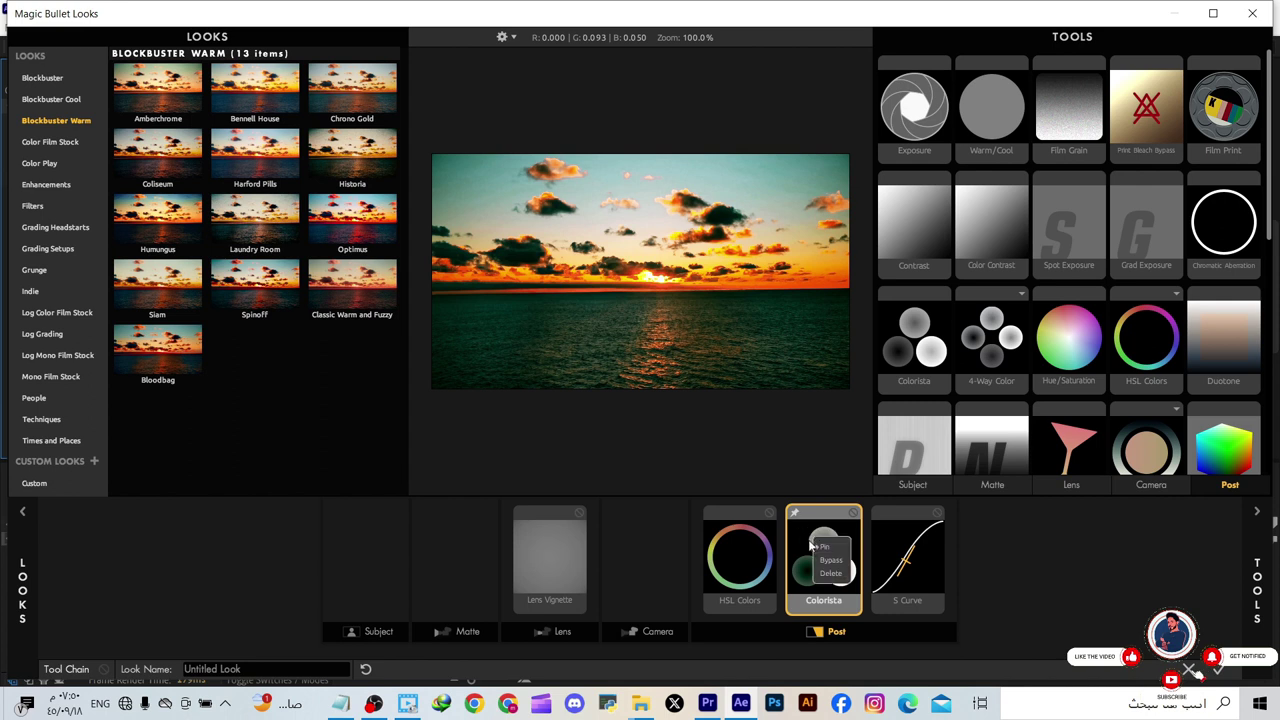
pyautogui.rightClick(818, 554)
pyautogui.click(822, 577)
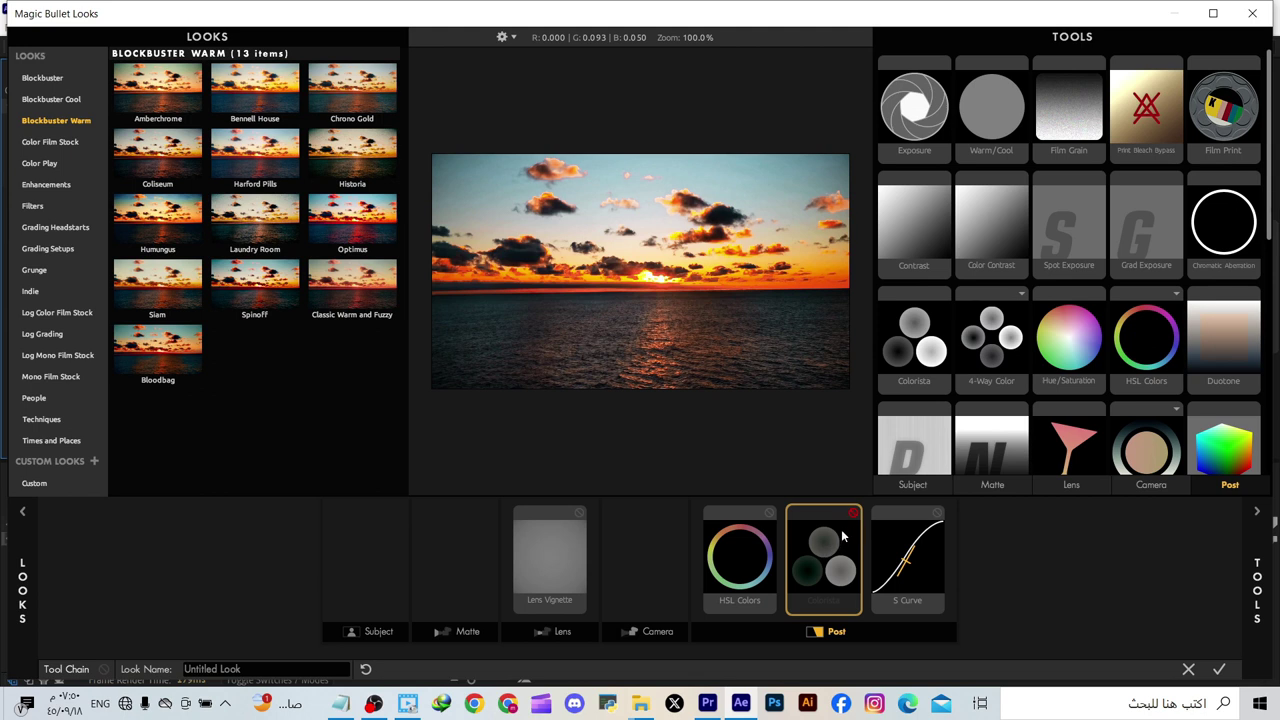
# Step: Re-enable the Colorista tool, select HSL Colors, and switch Colorista's bypass on and off again to compare the image
pyautogui.rightClick(845, 531)
pyautogui.click(861, 546)
pyautogui.click(754, 553)
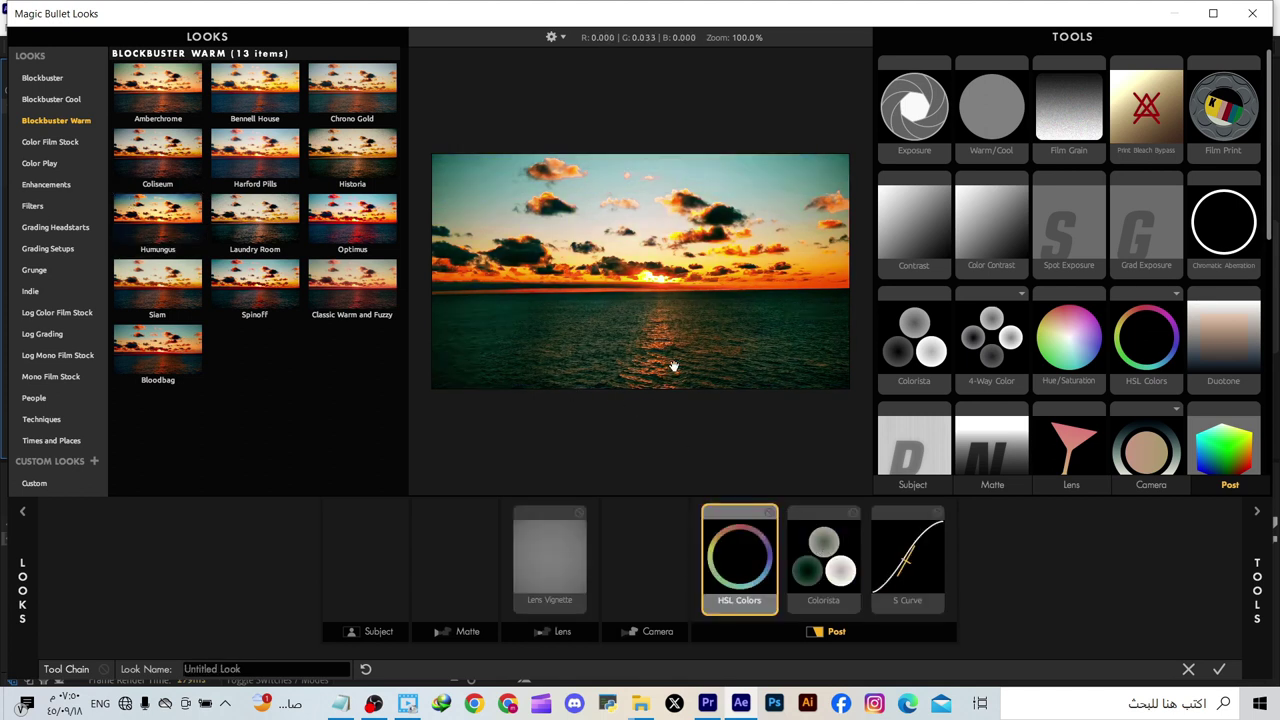
pyautogui.rightClick(814, 568)
pyautogui.click(835, 591)
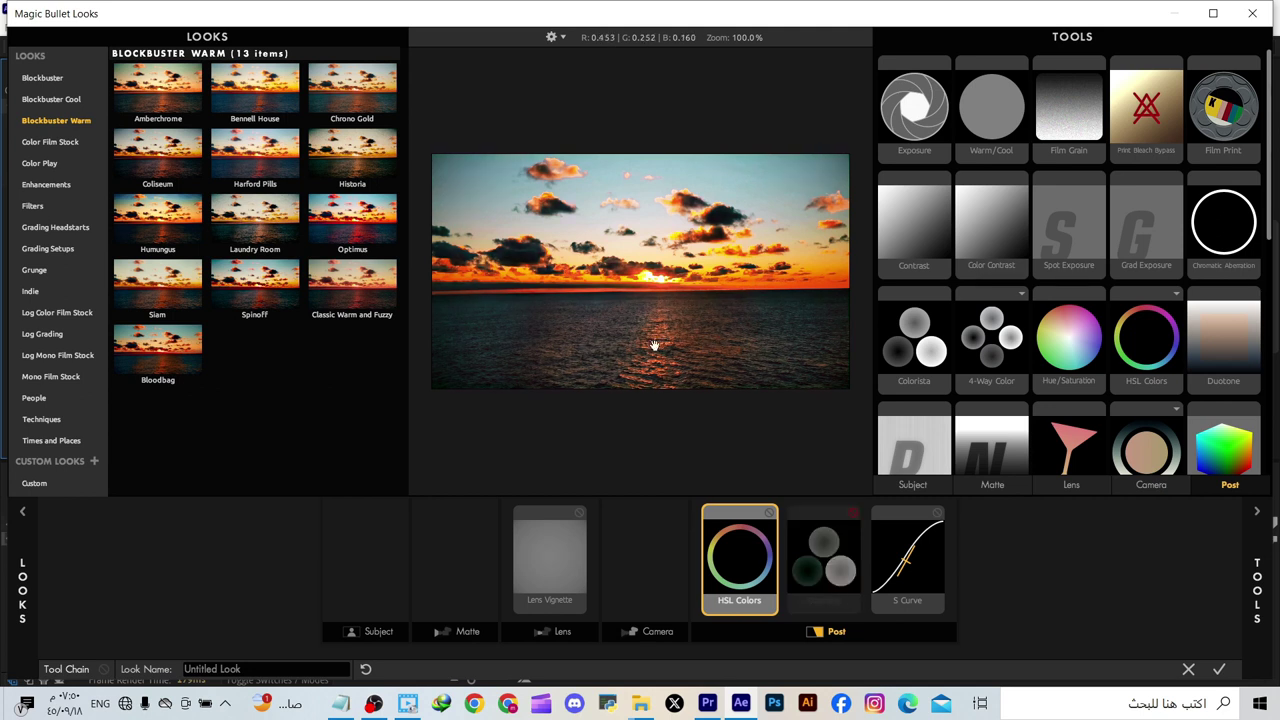
pyautogui.rightClick(828, 570)
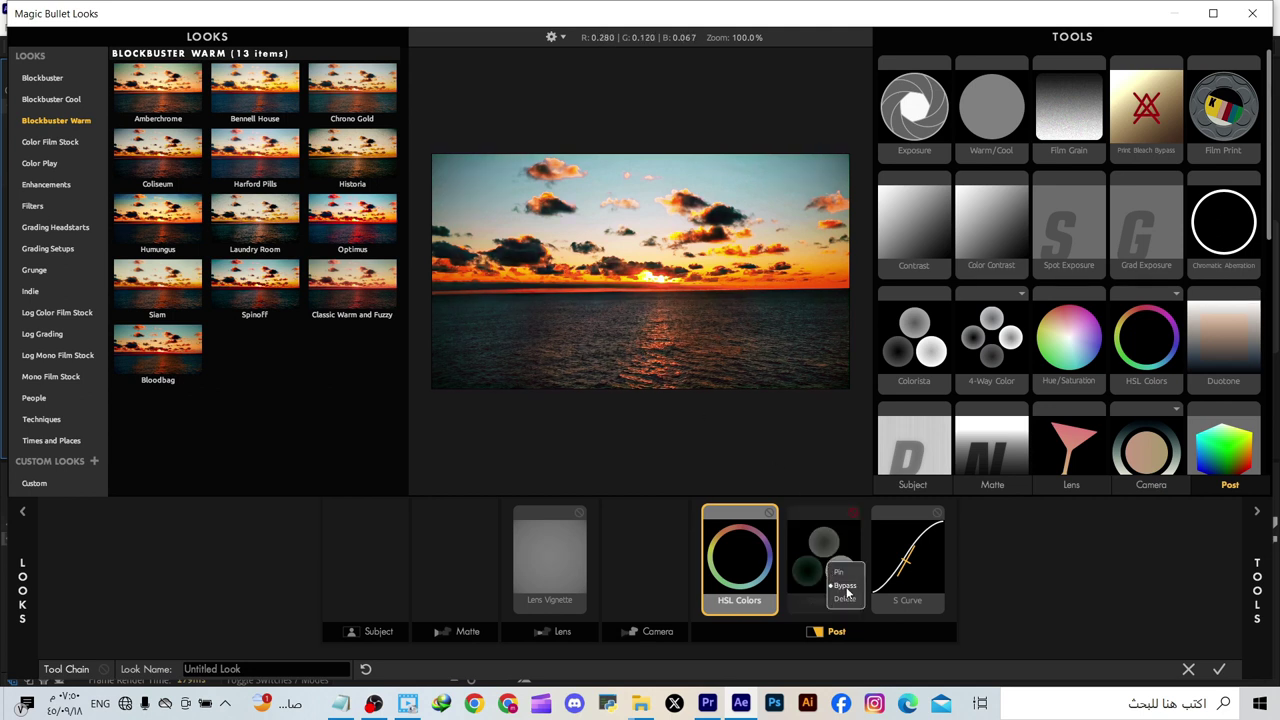
pyautogui.click(843, 590)
# Step: Choose the Body Shop look from the Blockbuster category and apply it to the video layer
pyautogui.click(284, 215)
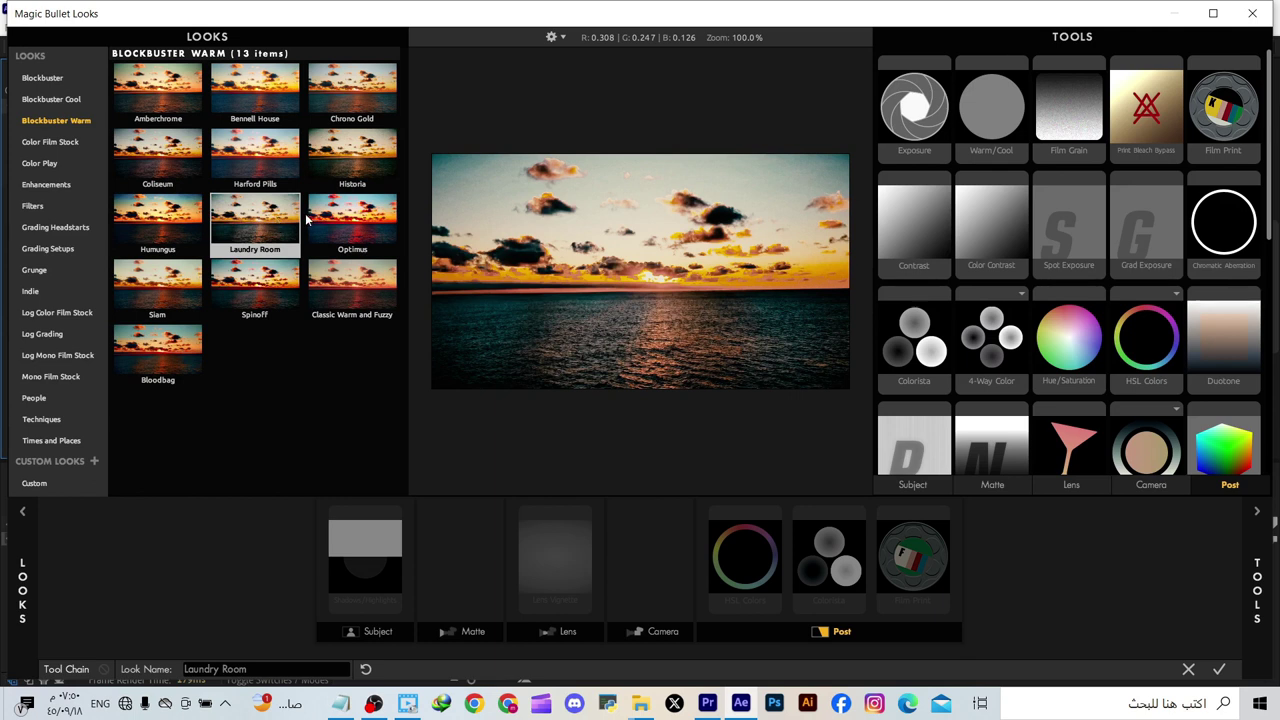
pyautogui.click(47, 79)
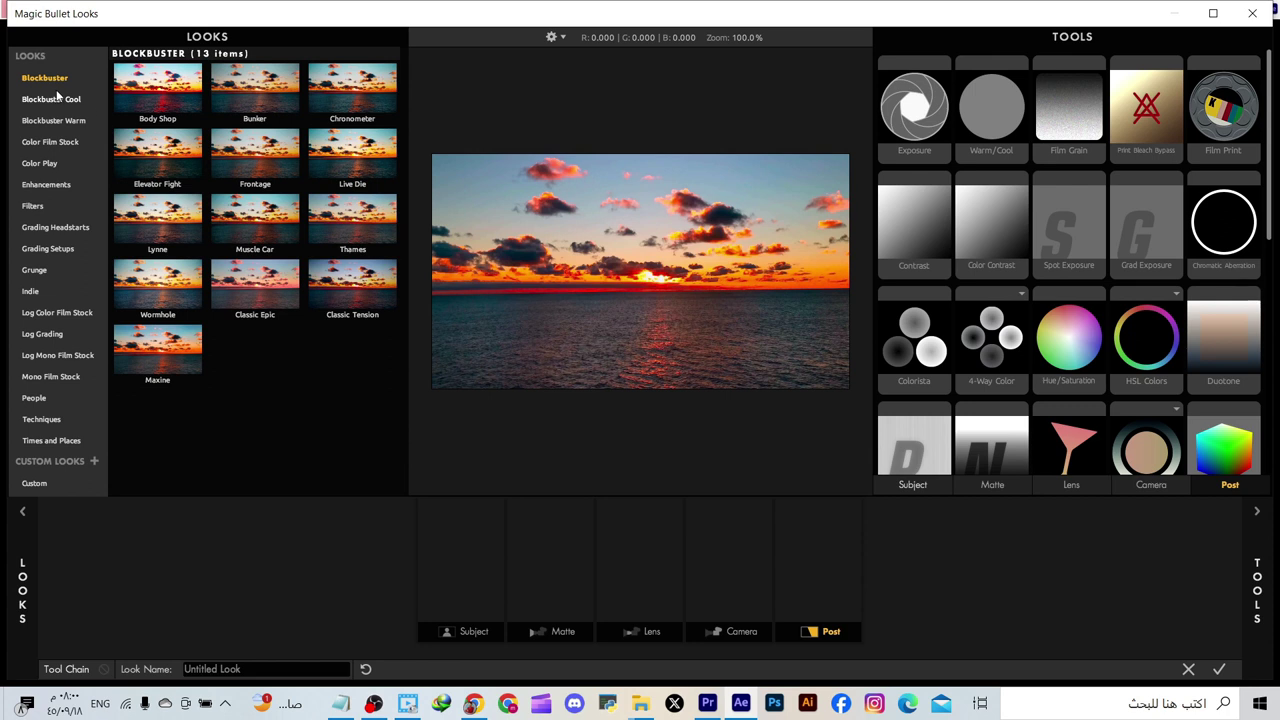
pyautogui.click(177, 84)
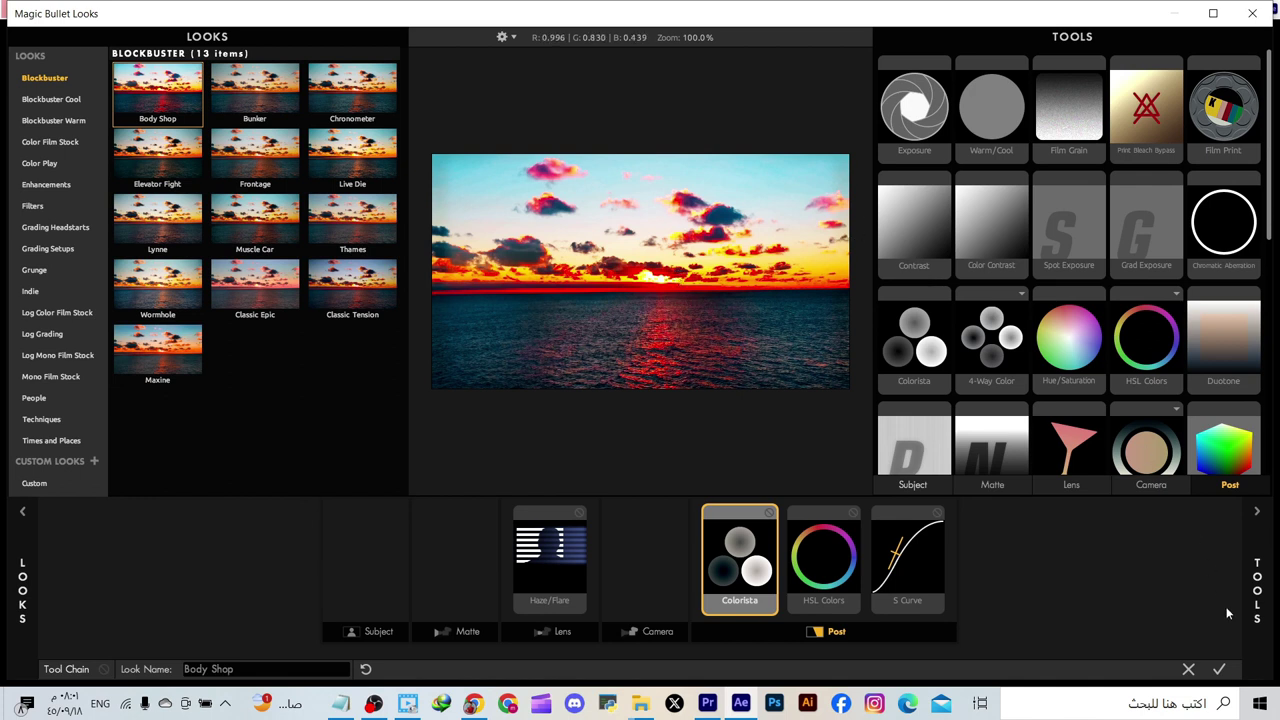
pyautogui.click(1220, 675)
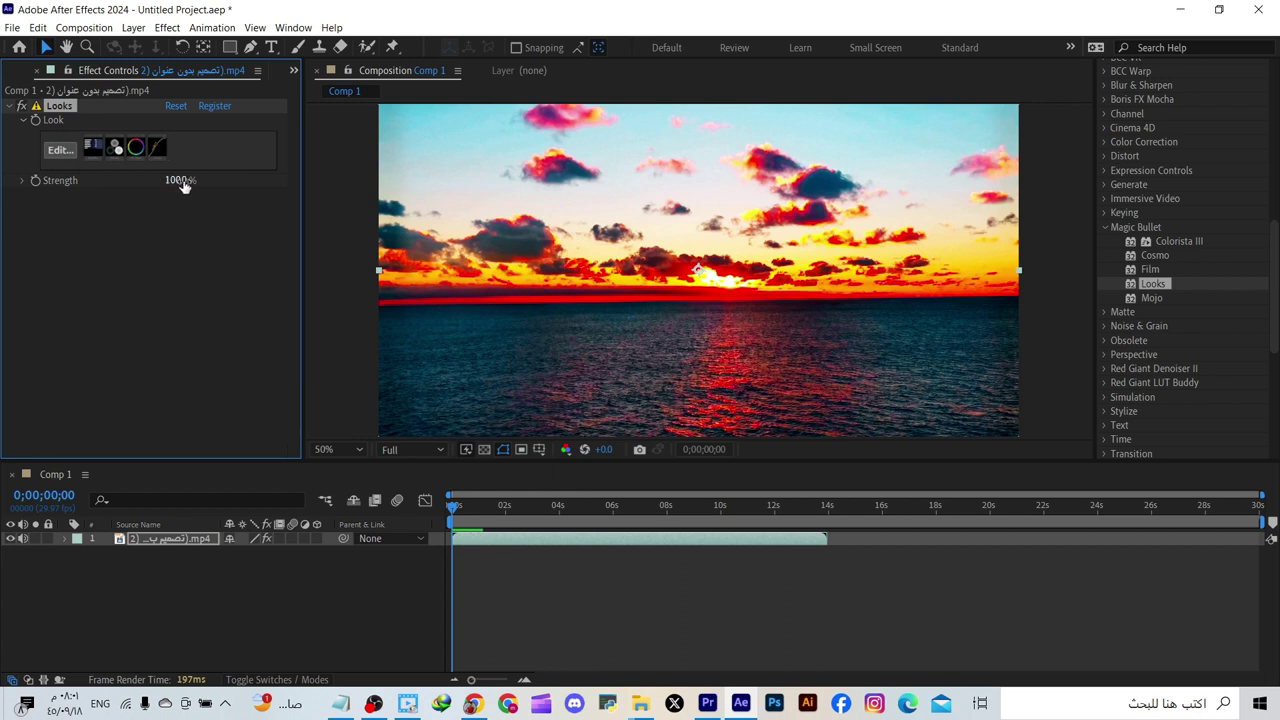
# Step: Try the Looks effect at a strength of 83% and return it to 100%
pyautogui.moveTo(176, 181); pyautogui.dragTo(196, 213)
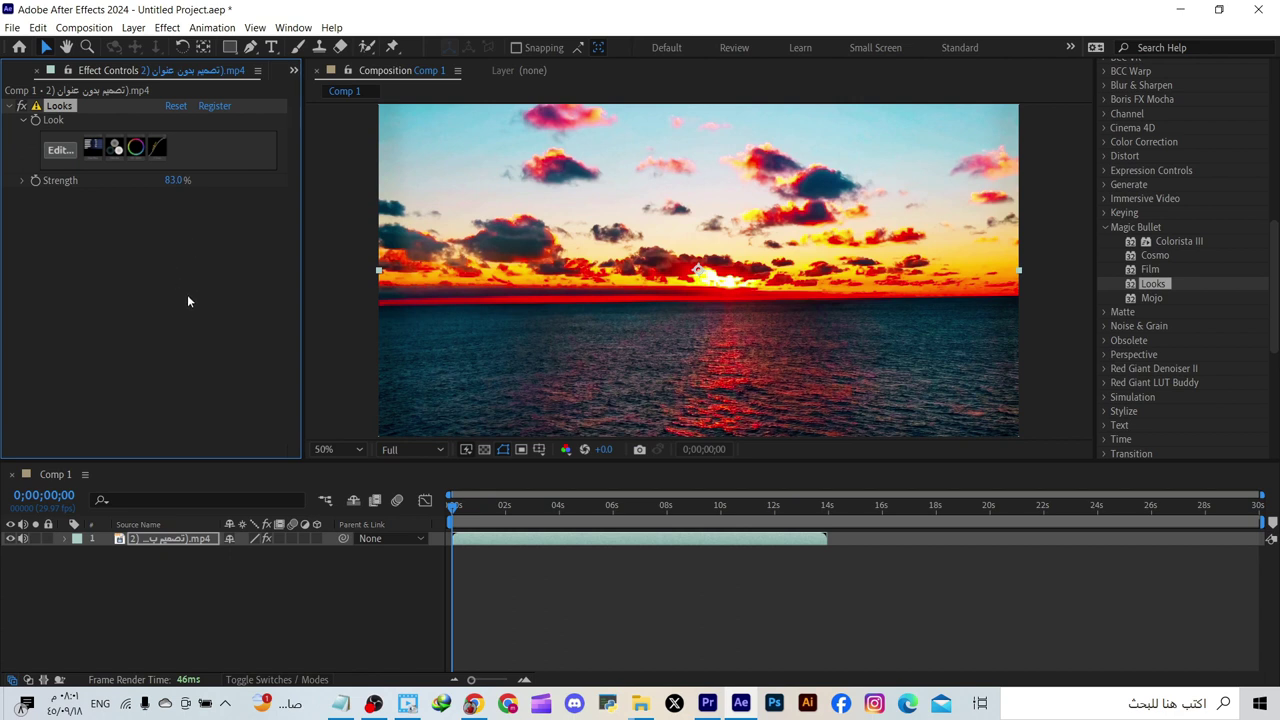
pyautogui.moveTo(177, 181); pyautogui.dragTo(182, 242)
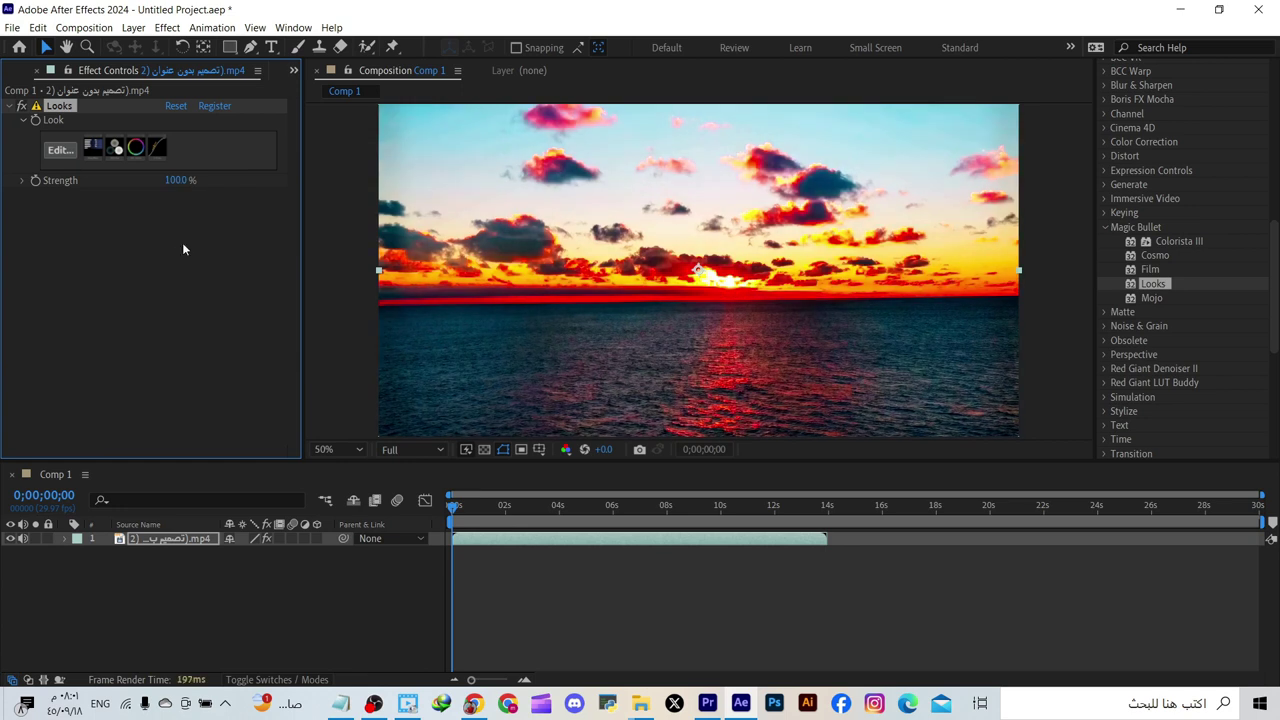
# Step: Apply the Onslaught look from the Blockbuster Cool category to the video layer and set the Looks strength to 29%
pyautogui.click(60, 150)
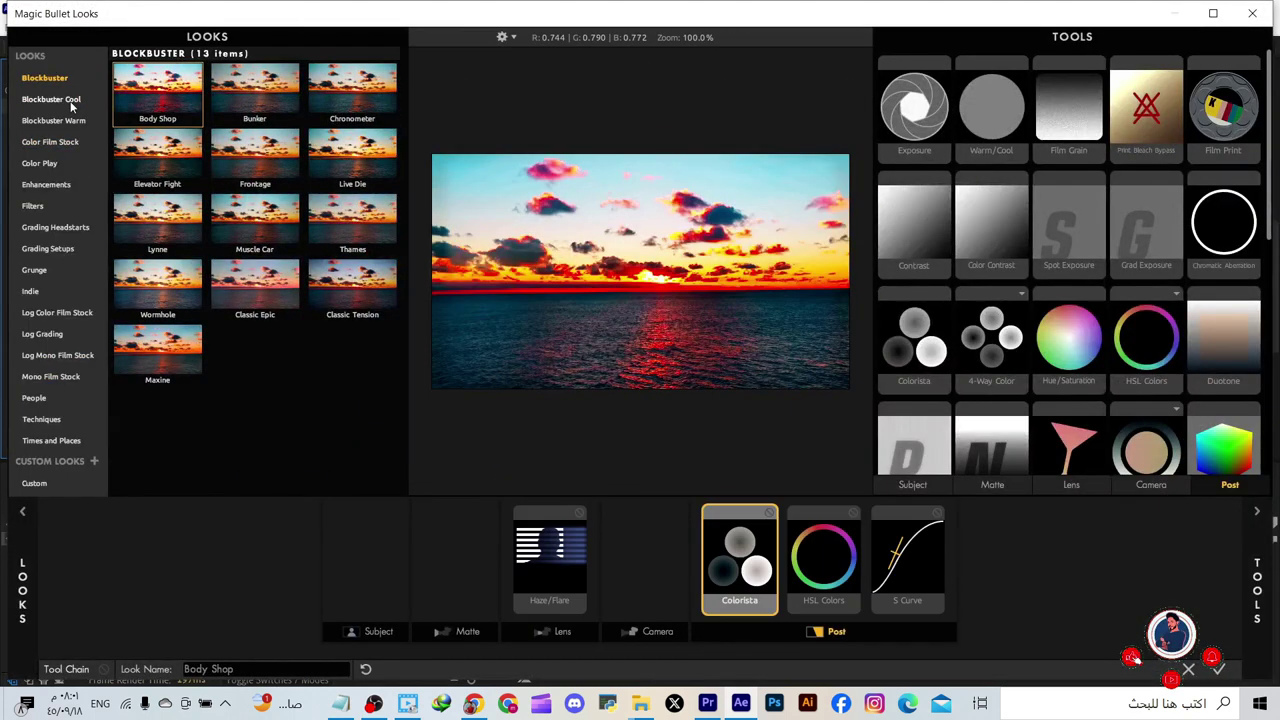
pyautogui.click(70, 100)
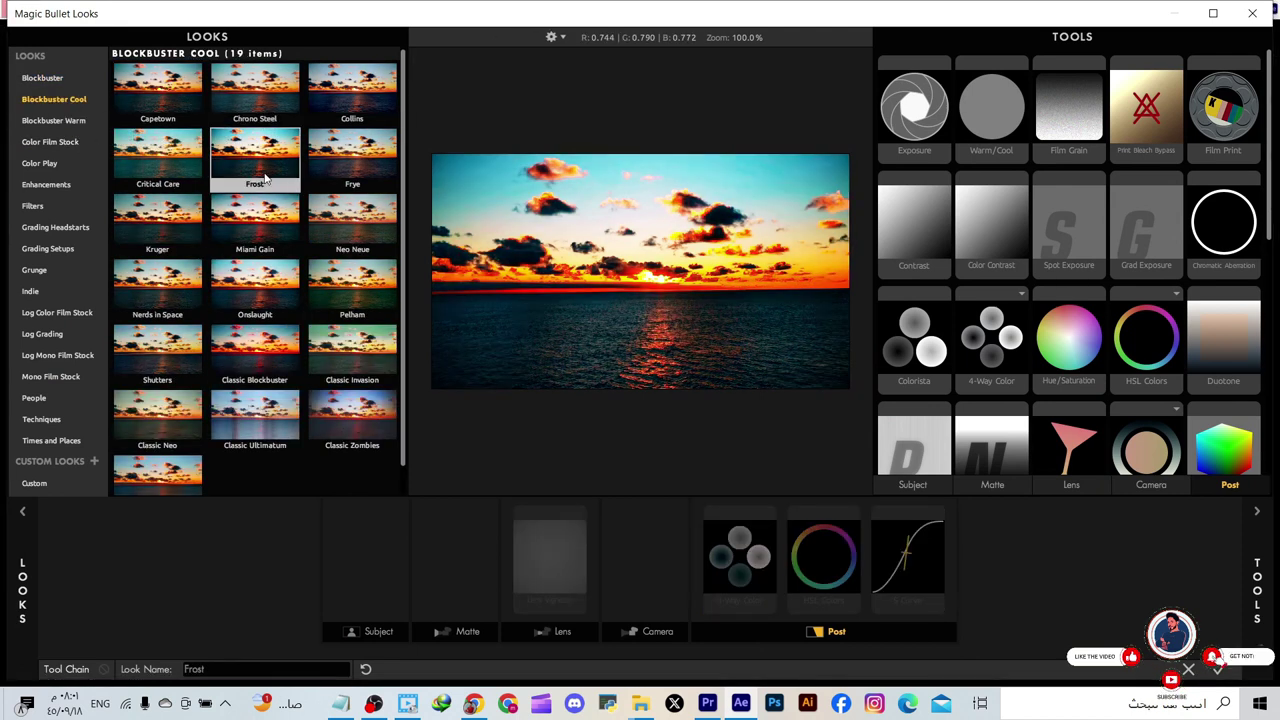
pyautogui.click(288, 283)
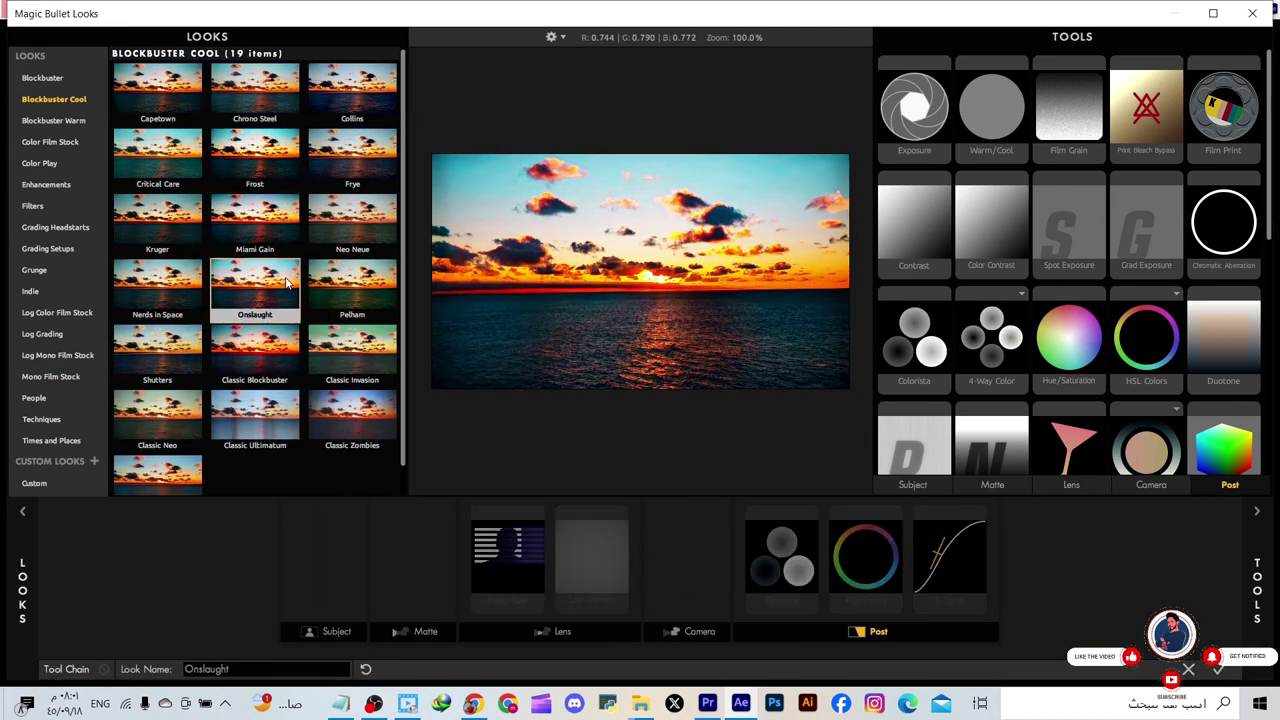
pyautogui.click(1217, 669)
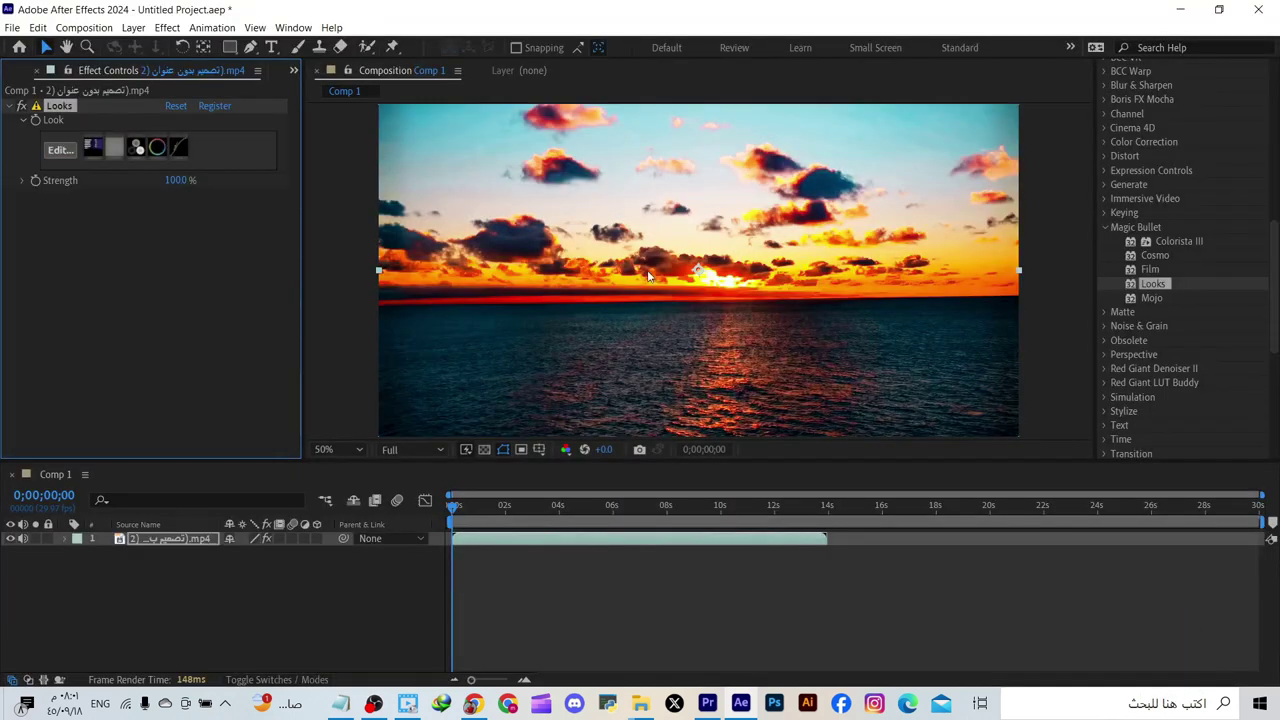
pyautogui.moveTo(184, 187); pyautogui.dragTo(128, 183)
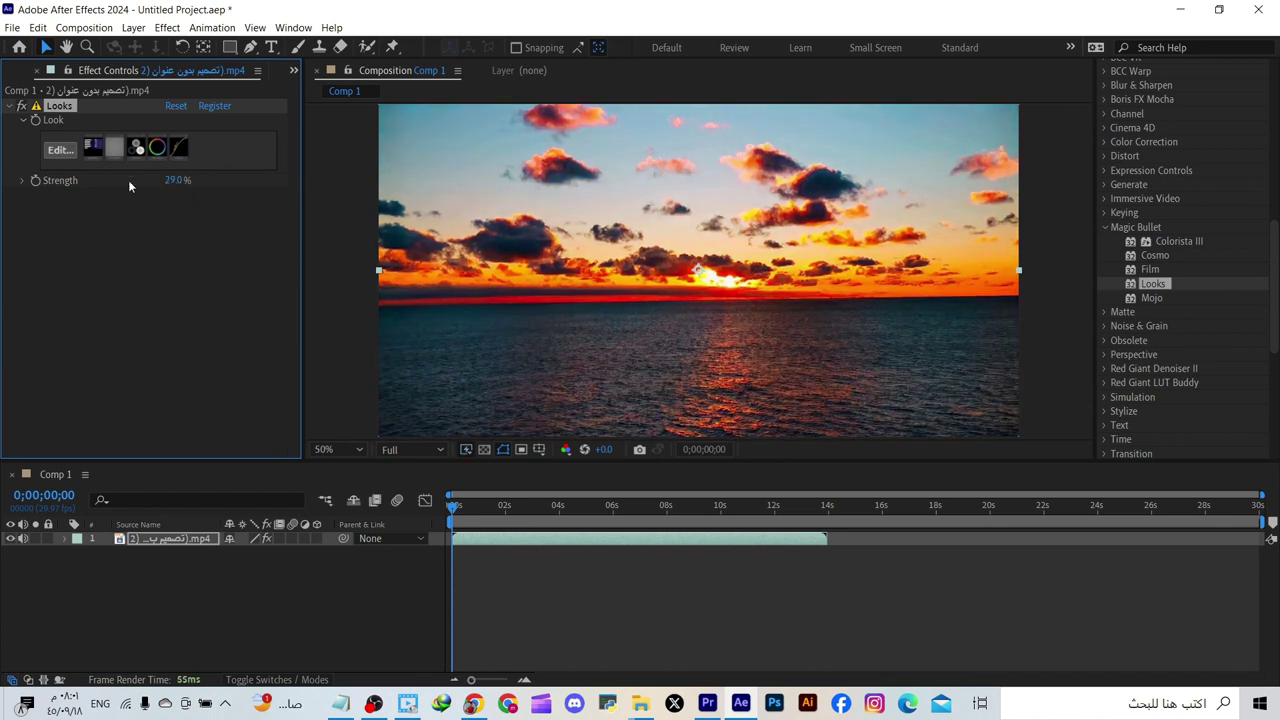
# Step: Edit the look by adding the Color Filter and Gradient tools to its Matte stage, and move the gradient's upper handle slightly down
pyautogui.click(57, 150)
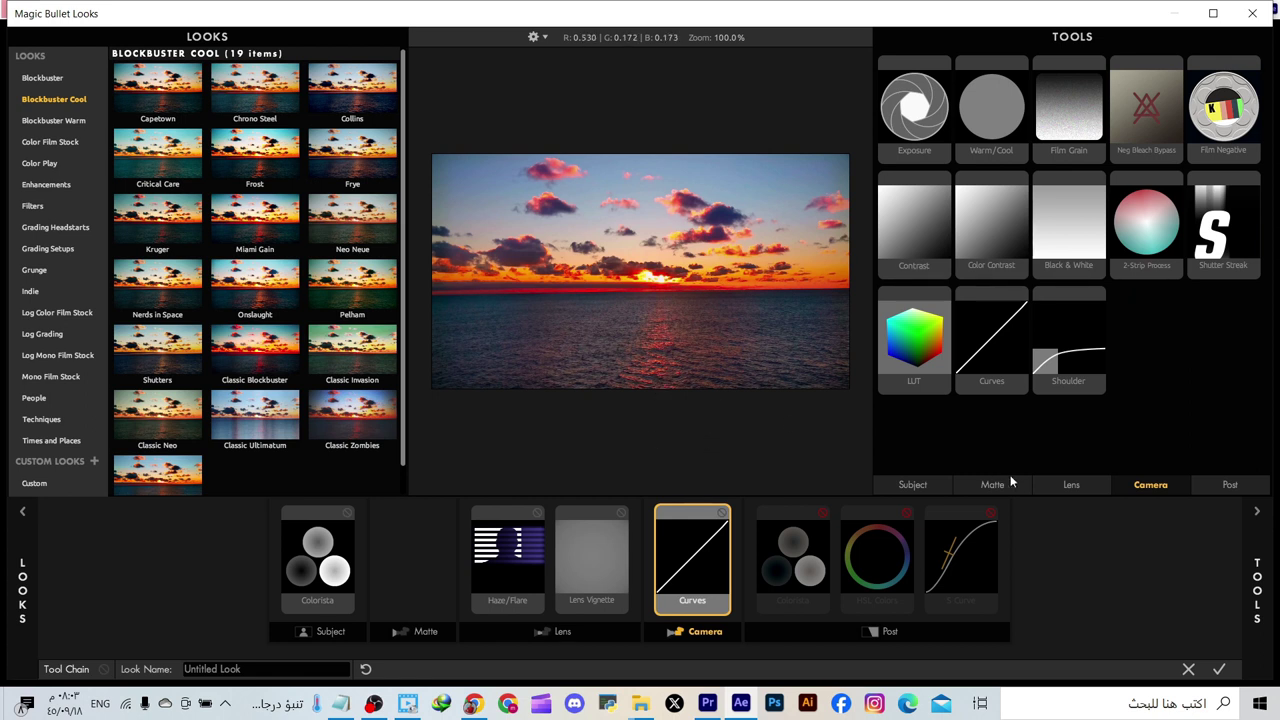
pyautogui.click(935, 484)
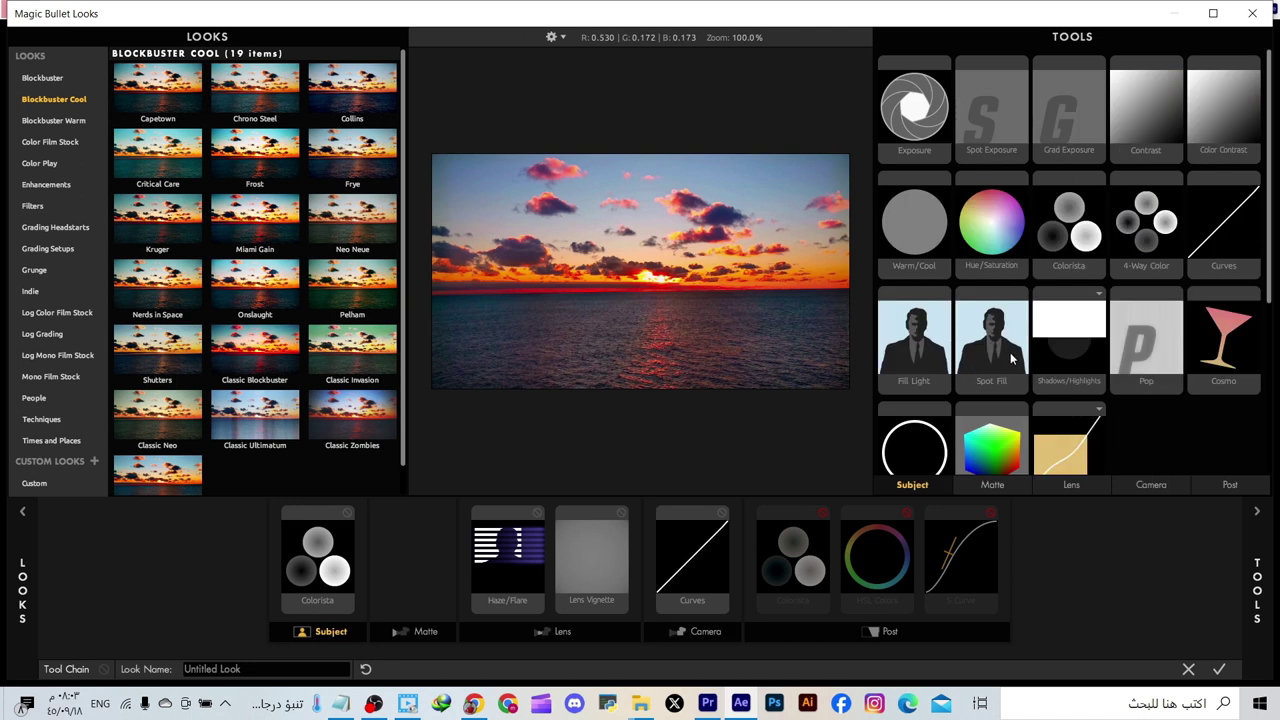
pyautogui.scroll(-1, 1012, 358)
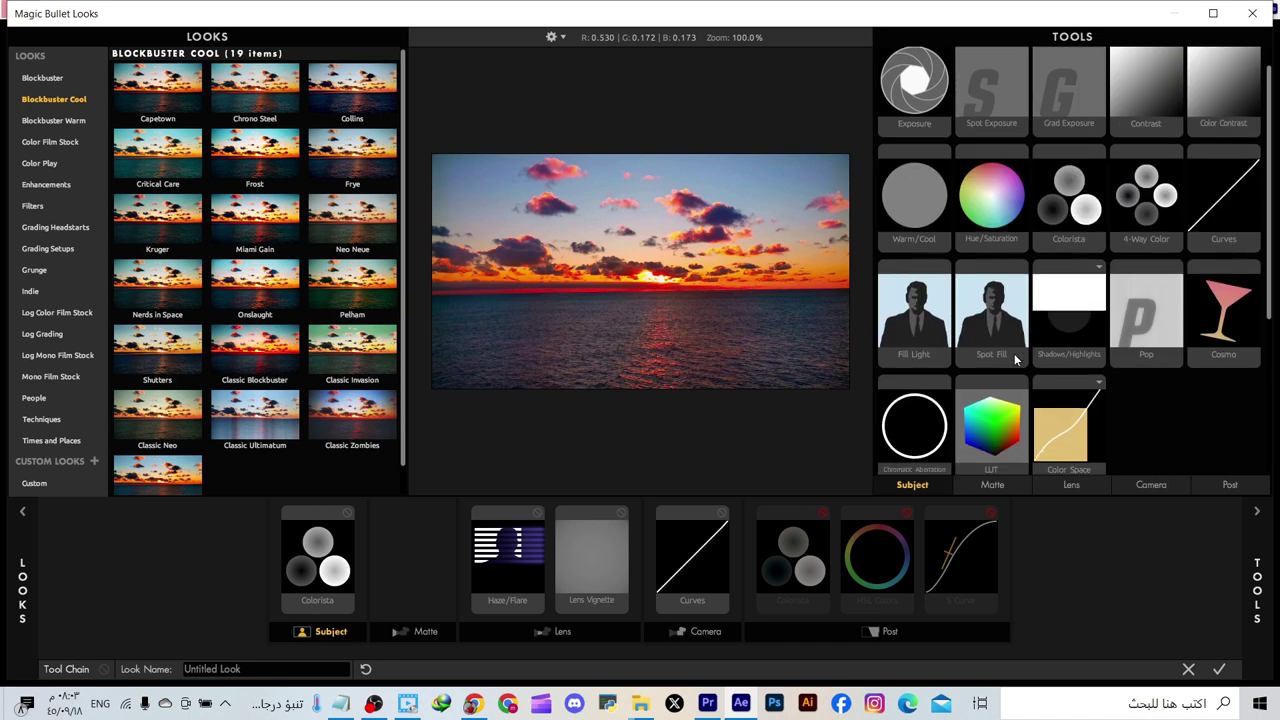
pyautogui.click(1001, 491)
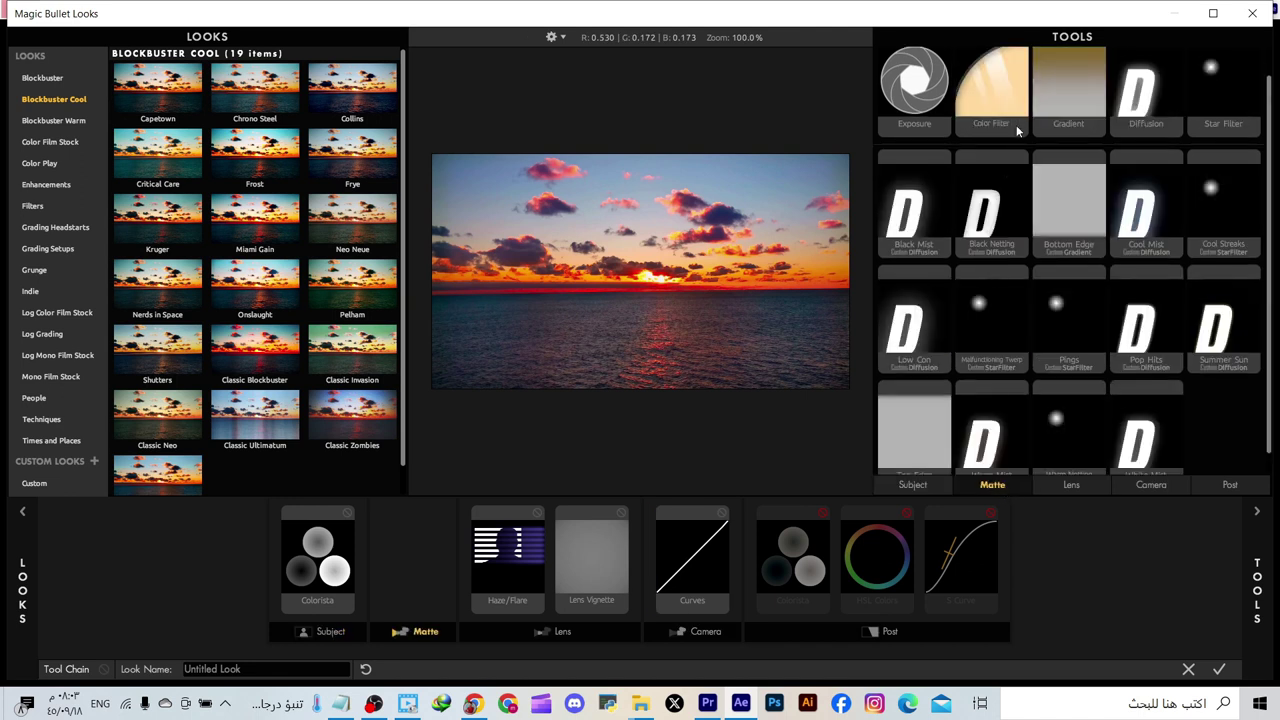
pyautogui.scroll(-1, 1017, 131)
pyautogui.scroll(2, 1047, 234)
pyautogui.moveTo(1012, 124); pyautogui.dragTo(735, 557)
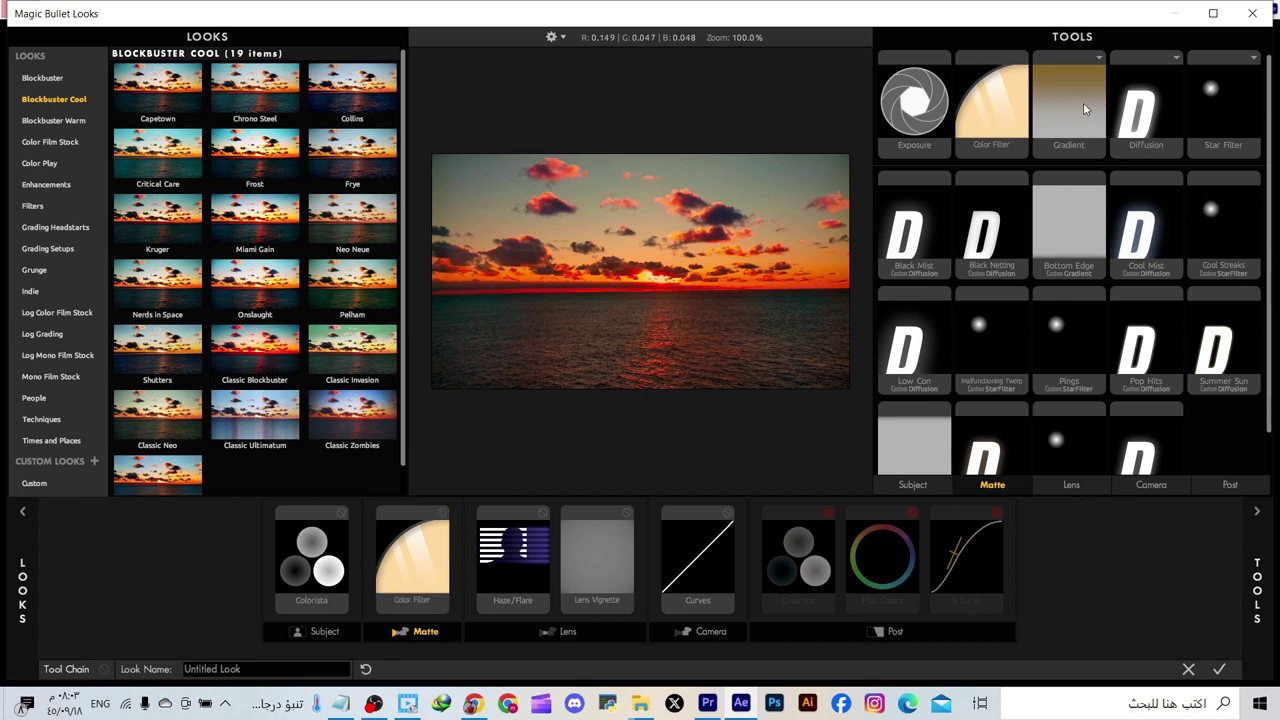
pyautogui.moveTo(1083, 102)
pyautogui.mouseDown()
pyautogui.moveTo(796, 453)
pyautogui.moveTo(662, 543)
pyautogui.mouseUp()
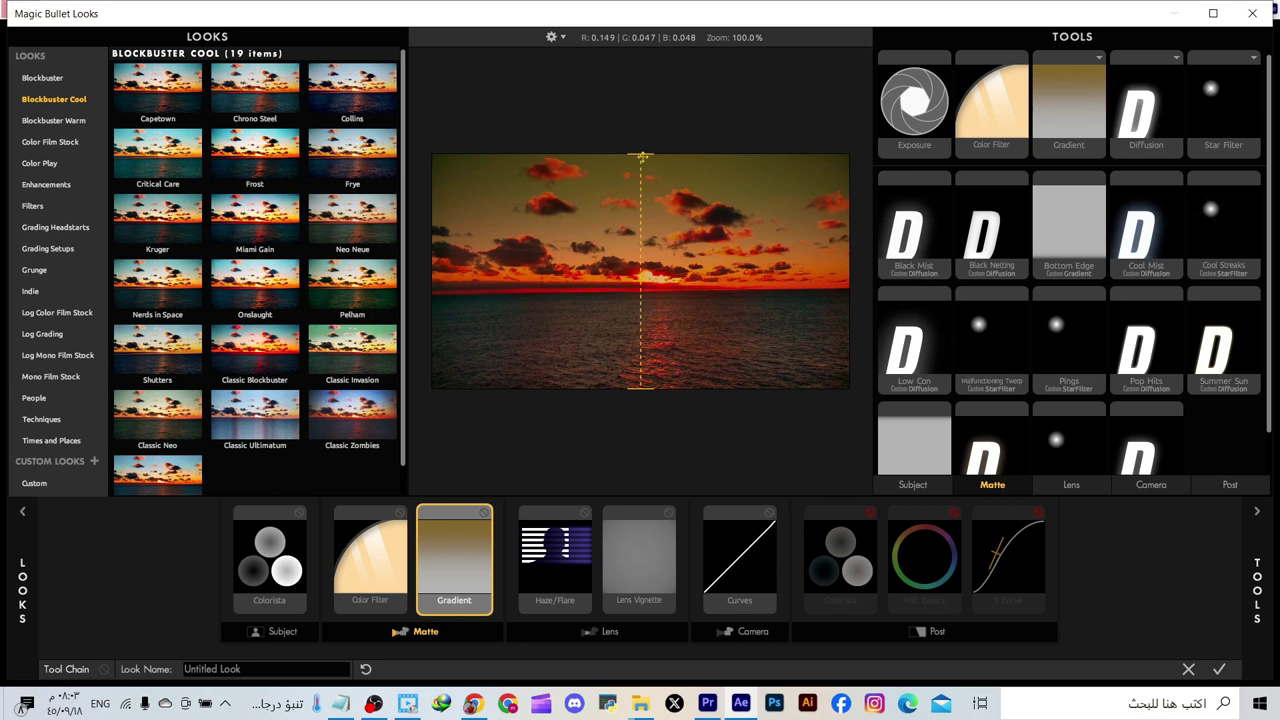
pyautogui.moveTo(641, 157); pyautogui.dragTo(645, 190)
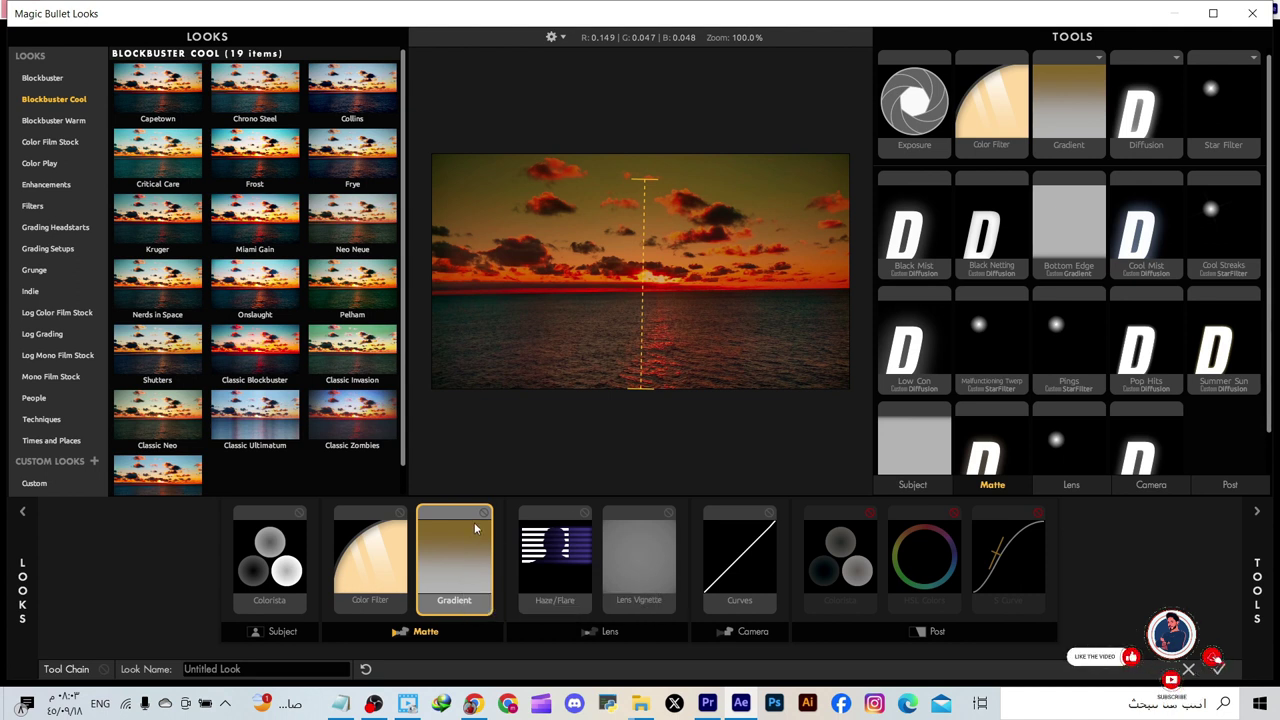
# Step: Bypass the Color Filter and Gradient tools in the Matte stage and the Colorista tool in the Subject stage
pyautogui.click(399, 514)
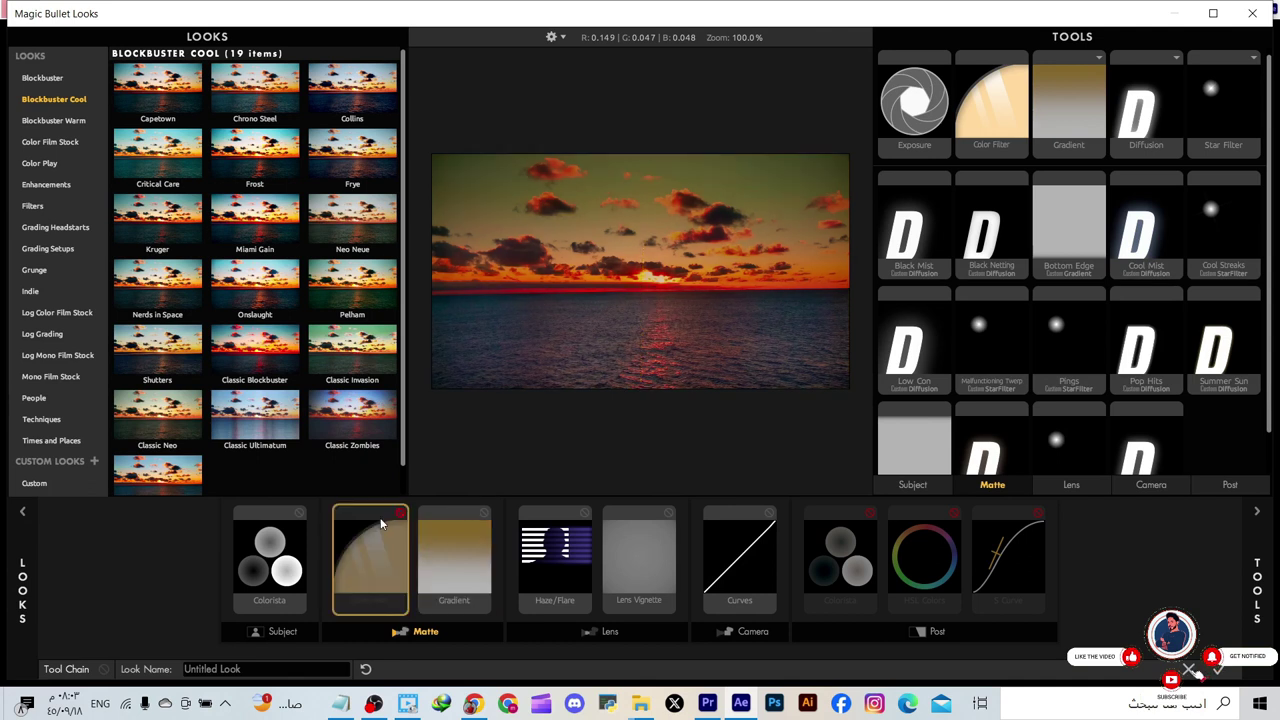
pyautogui.click(299, 514)
pyautogui.click(485, 514)
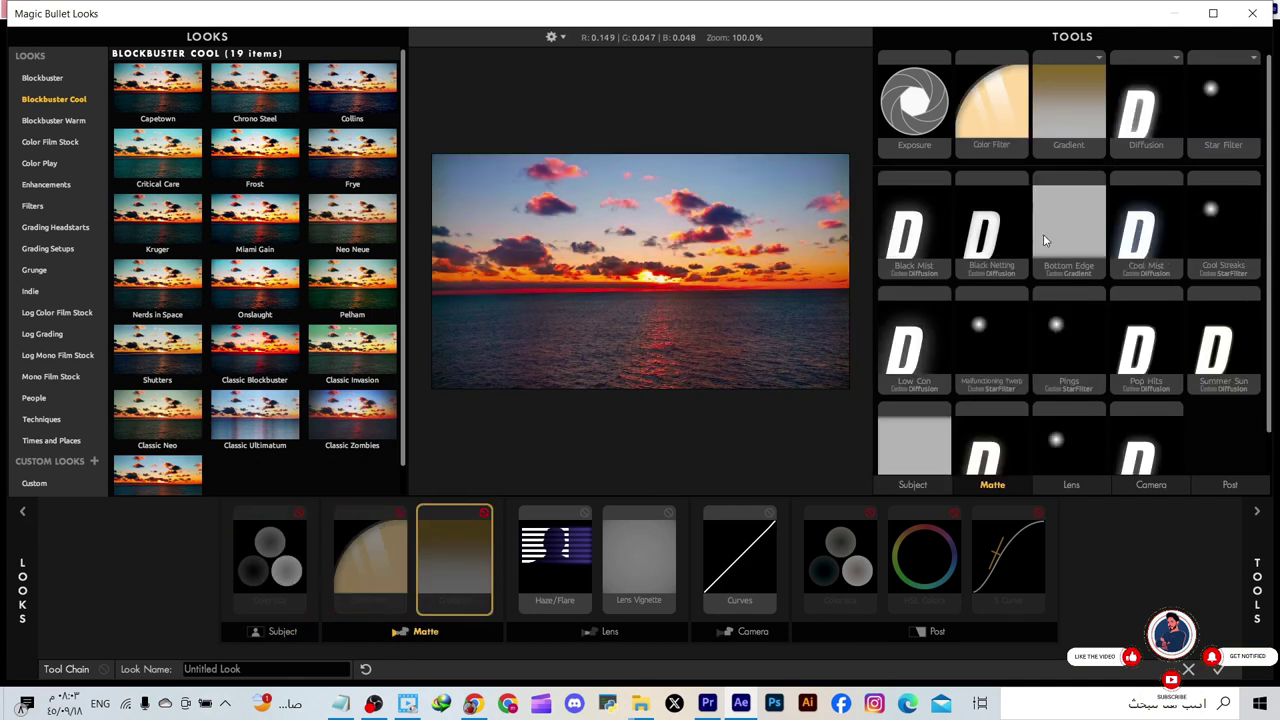
# Step: Add the White Mist diffusion preset to the Matte stage of the tool chain, after the Gradient tool
pyautogui.scroll(-1, 1248, 265)
pyautogui.scroll(-1, 1248, 265)
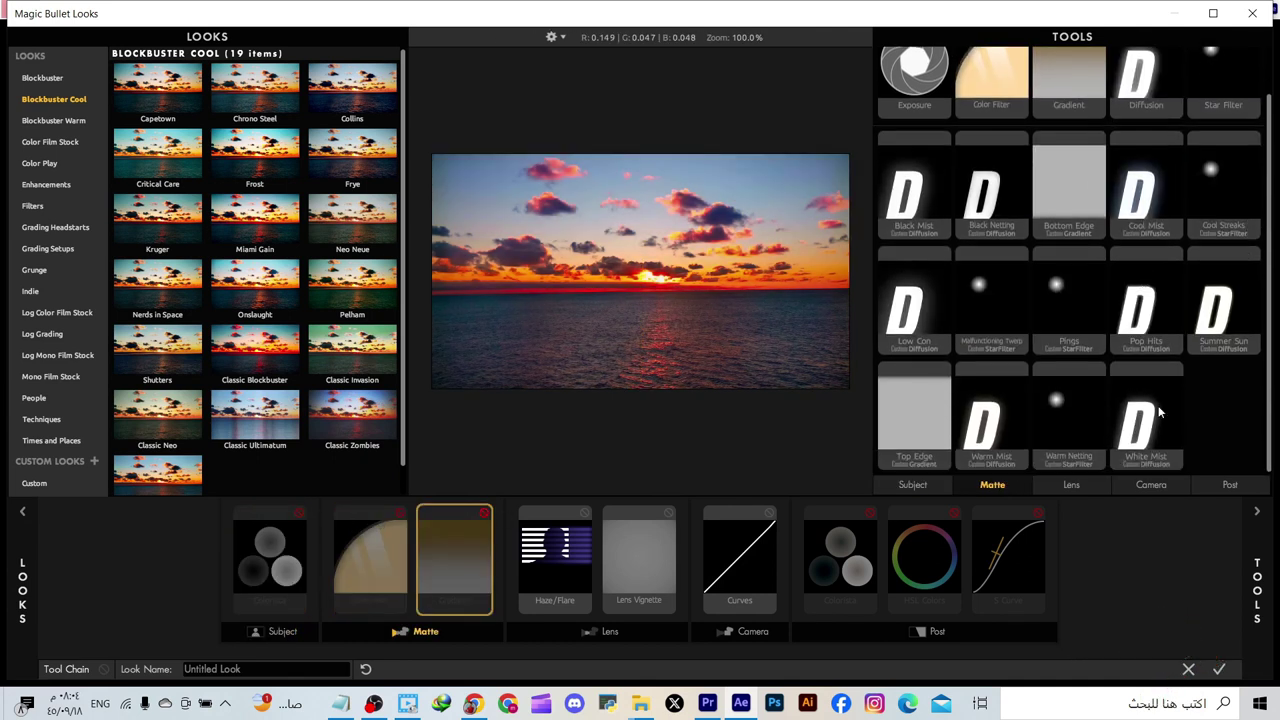
pyautogui.moveTo(1141, 440); pyautogui.dragTo(507, 557)
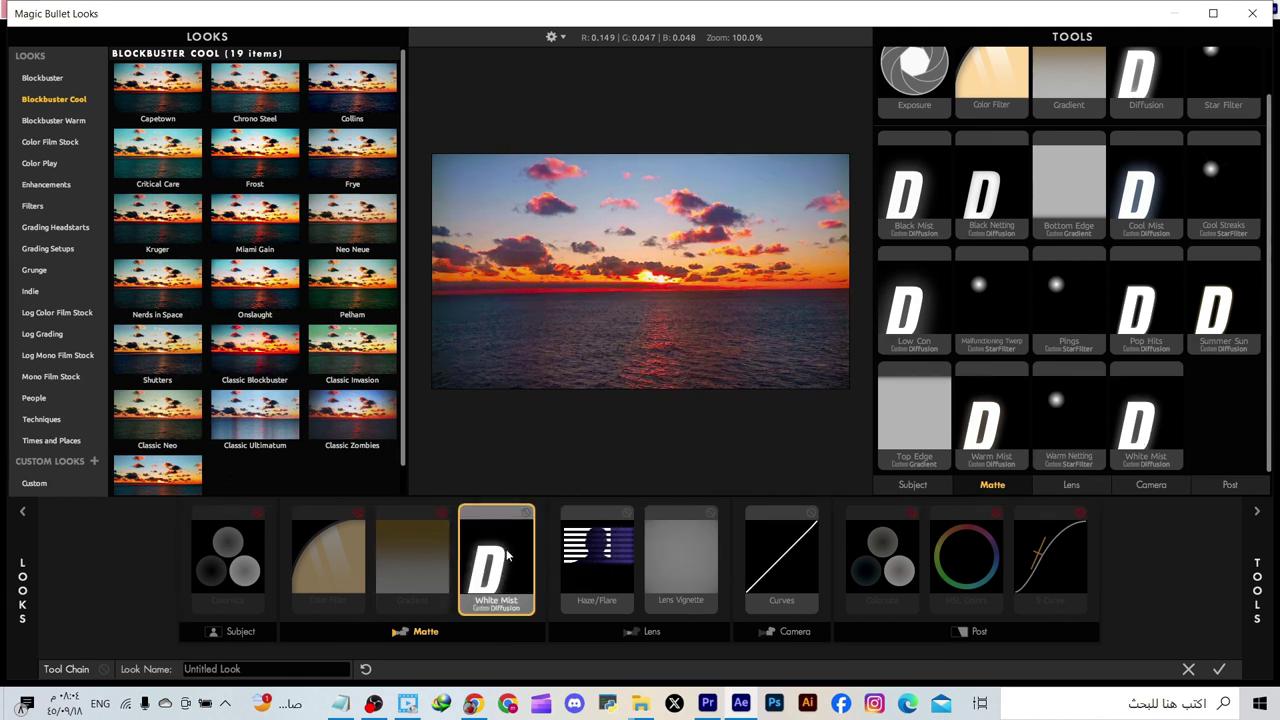